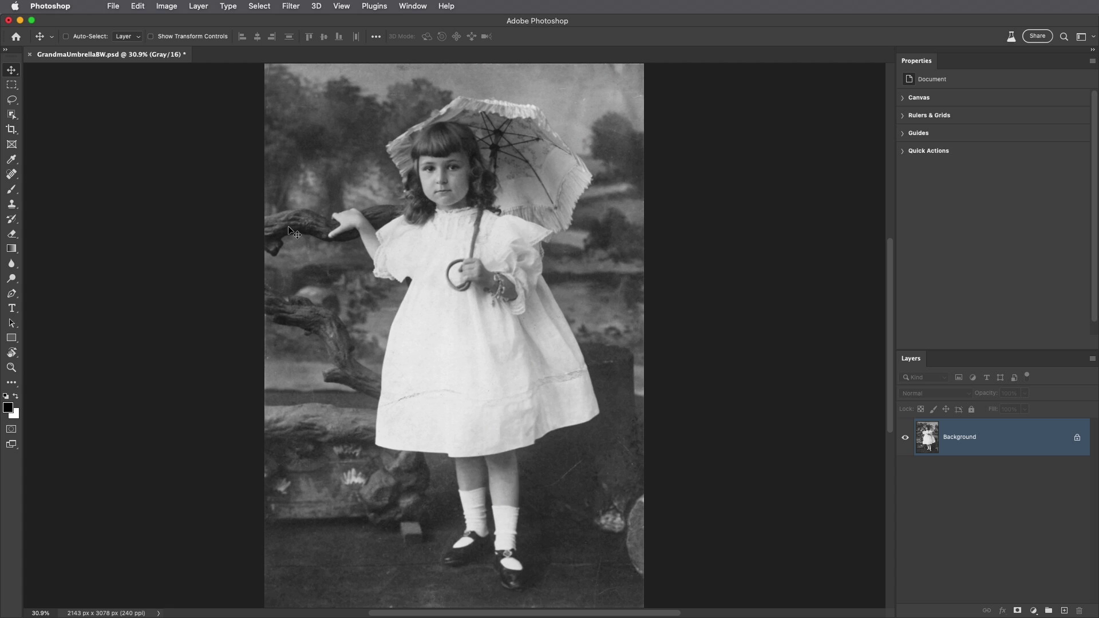
Convert the image to RGB Color mode and convert the background for Smart Filters
{"action": "left_click", "coordinate": [173, 9]}
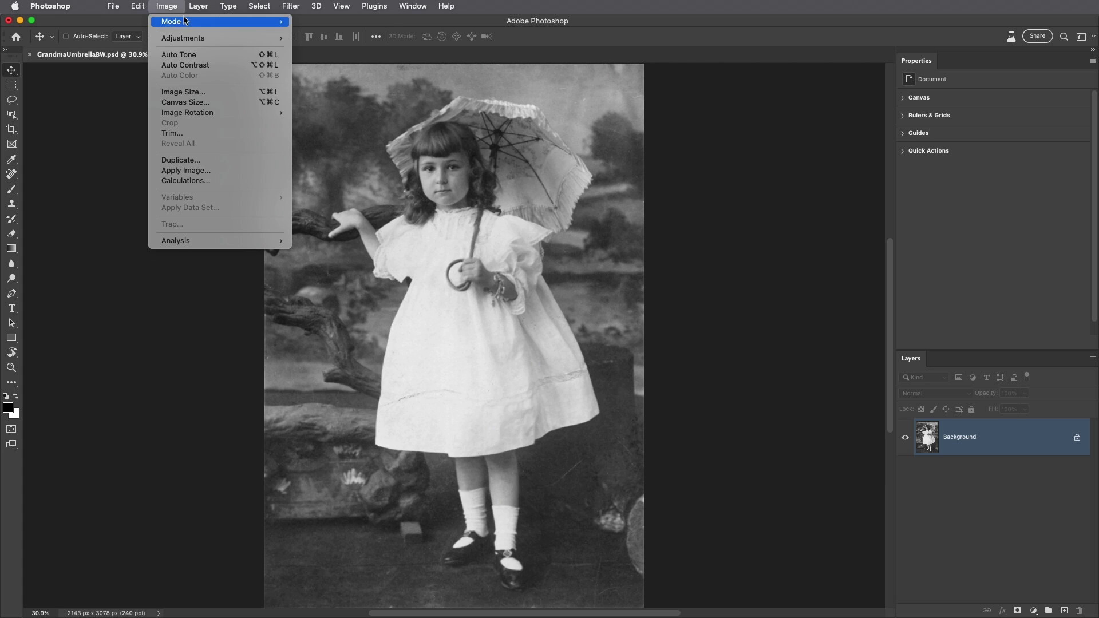
{"action": "mouse_move", "coordinate": [186, 21]}
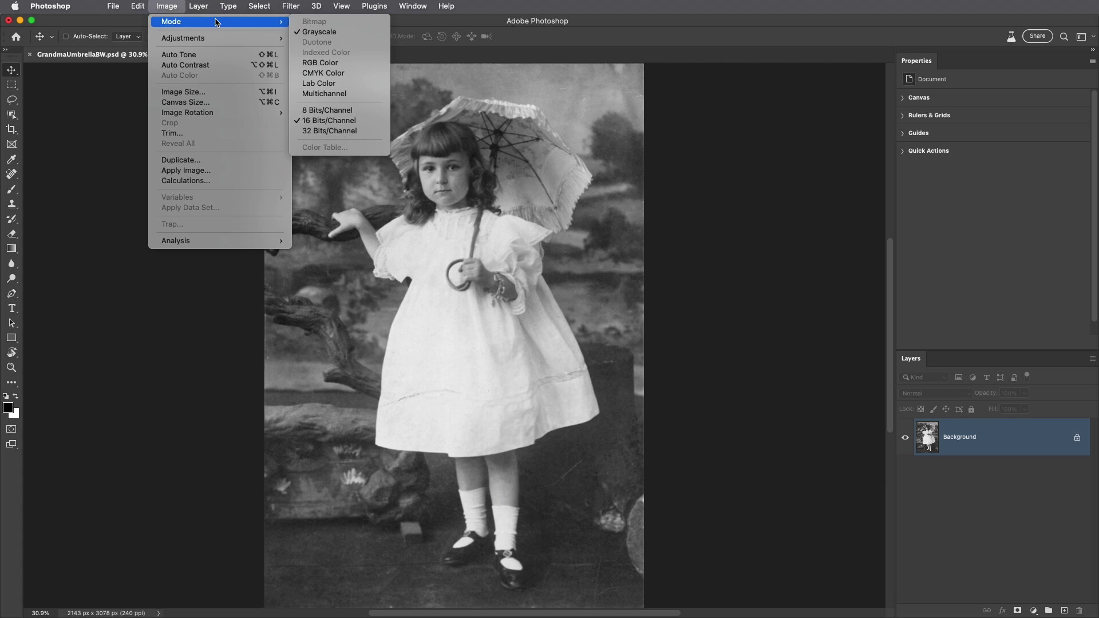
{"action": "left_click", "coordinate": [344, 63]}
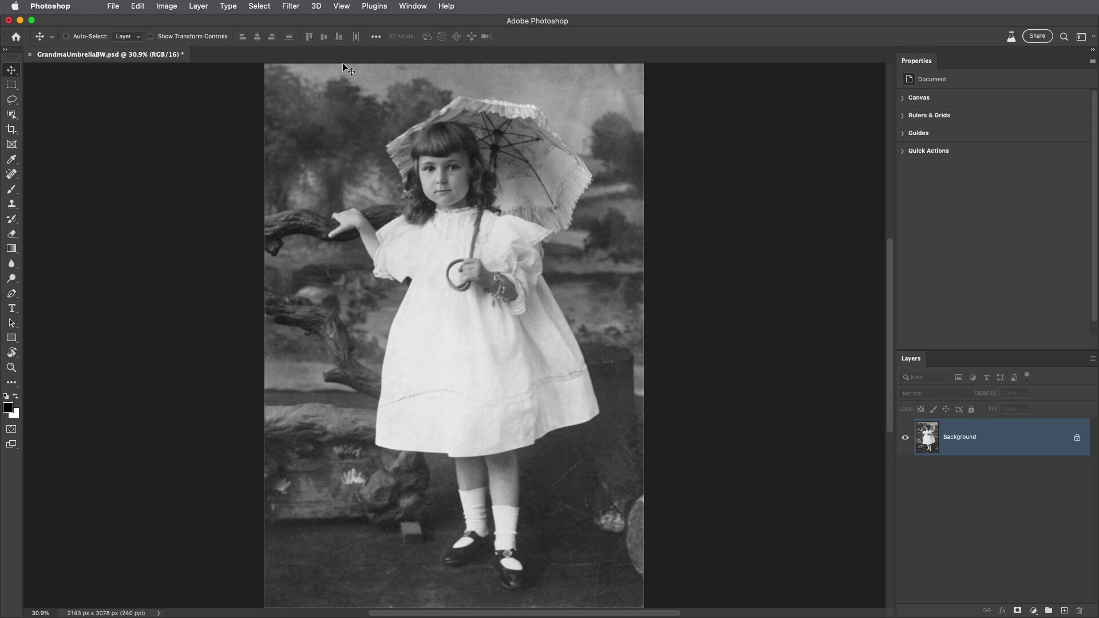
{"action": "left_click", "coordinate": [291, 6]}
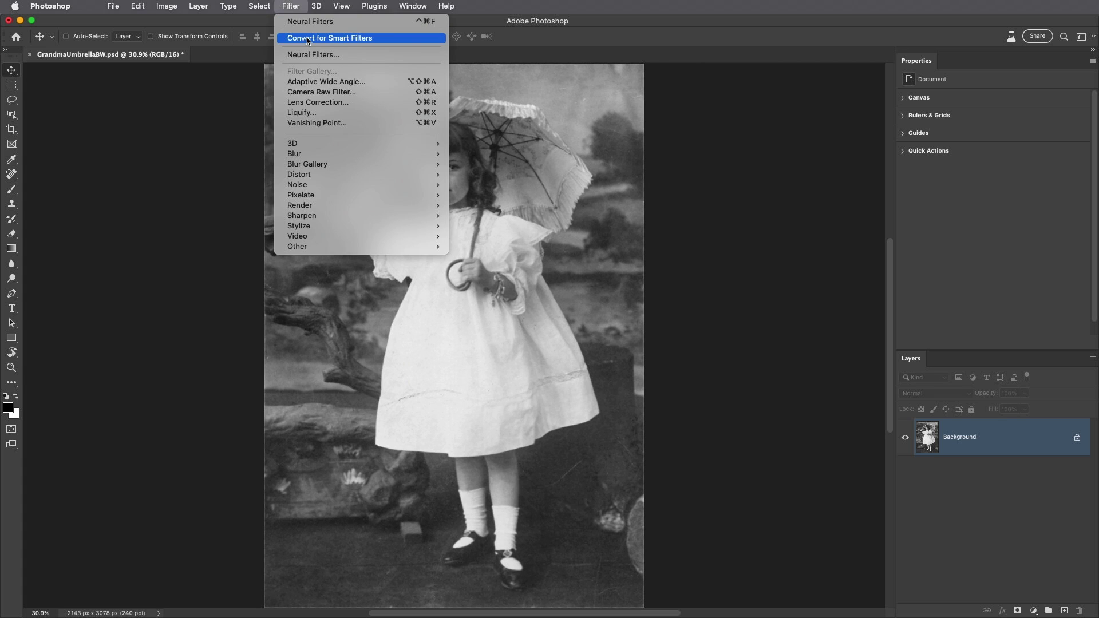
{"action": "left_click", "coordinate": [389, 40]}
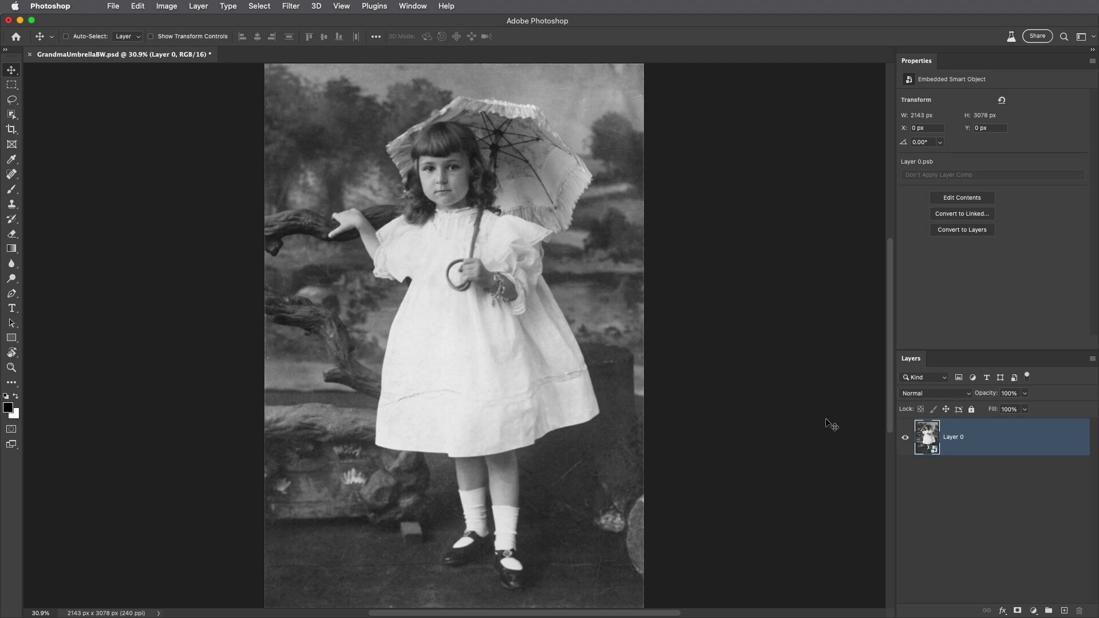
Rename the smart object layer as original and duplicate it three times
{"action": "double_click", "coordinate": [955, 437]}
{"action": "type", "text": "original"}
{"action": "key", "text": "Return"}
{"action": "key", "text": "super+j"}
{"action": "key", "text": "super+j"}
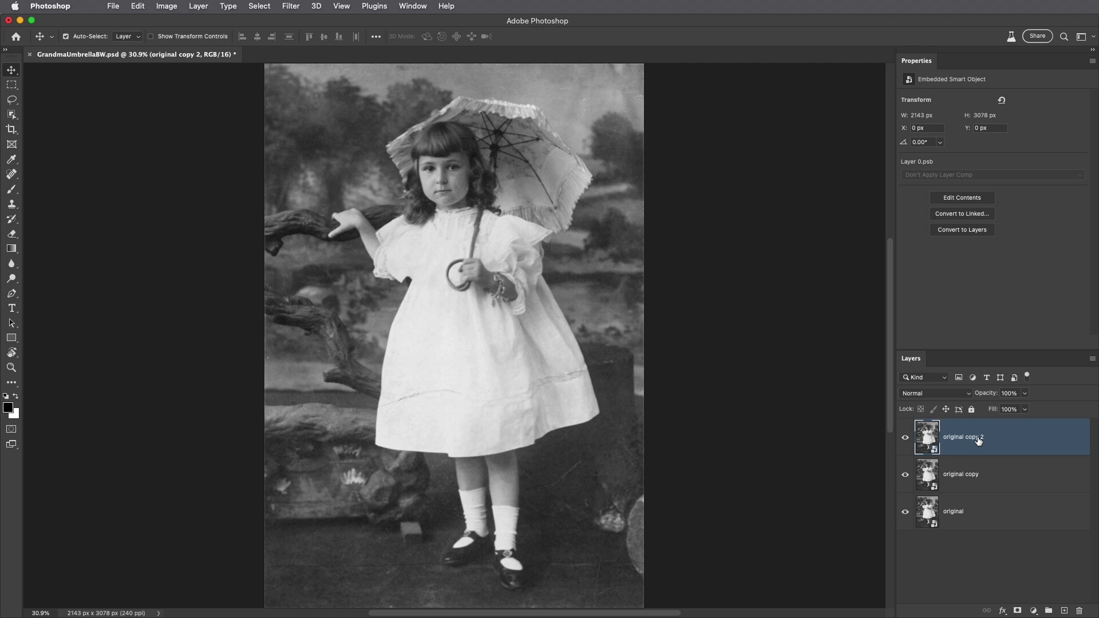
{"action": "key", "text": "super+j"}
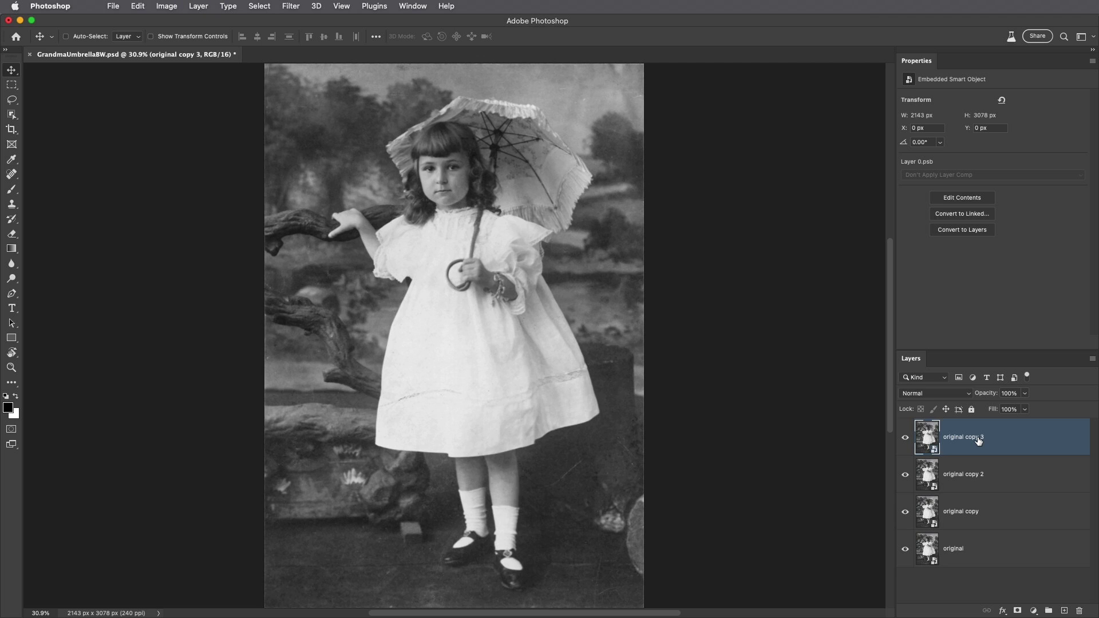
Rename the three layer copies, in order from the lowest up, as restoration, face and color
{"action": "double_click", "coordinate": [960, 510]}
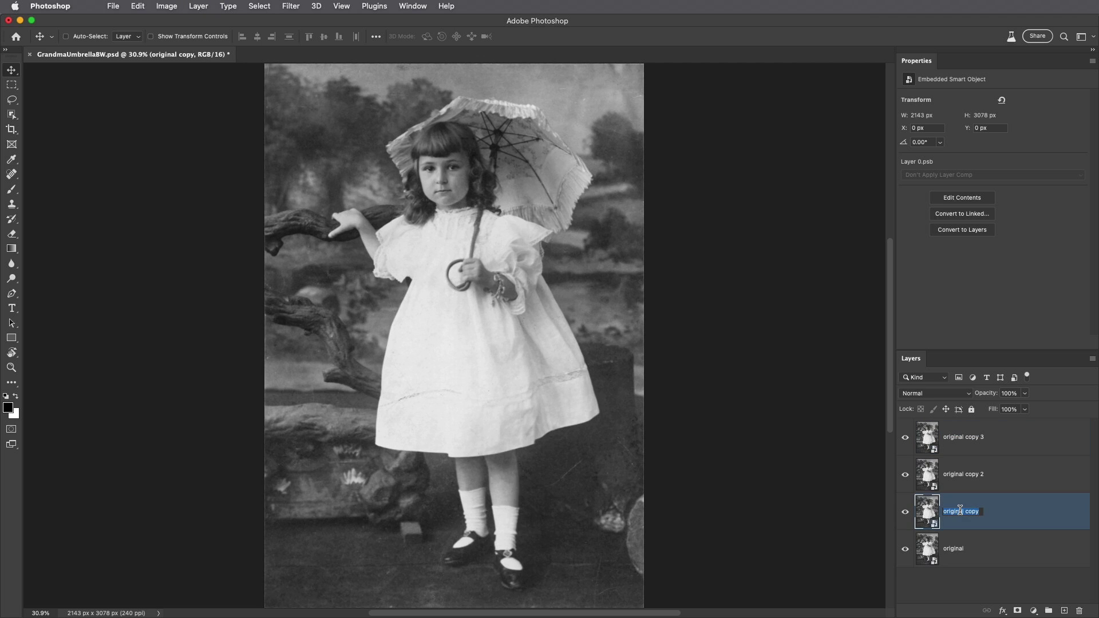
{"action": "type", "text": "restoration"}
{"action": "key", "text": "shift+Tab"}
{"action": "type", "text": "t"}
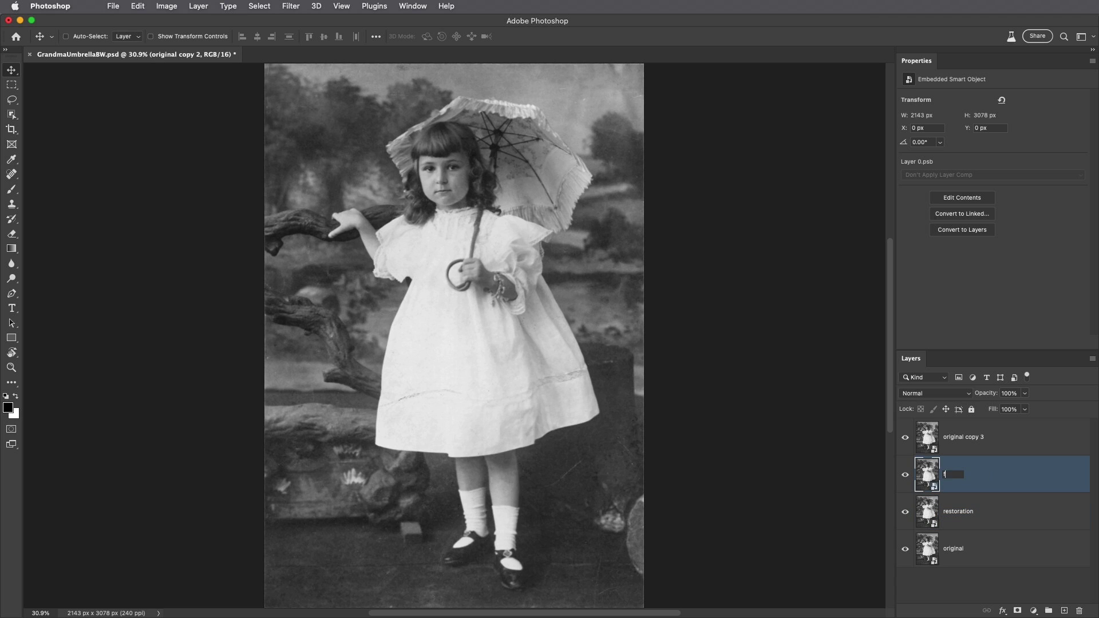
{"action": "type", "text": "ace"}
{"action": "double_click", "coordinate": [959, 437]}
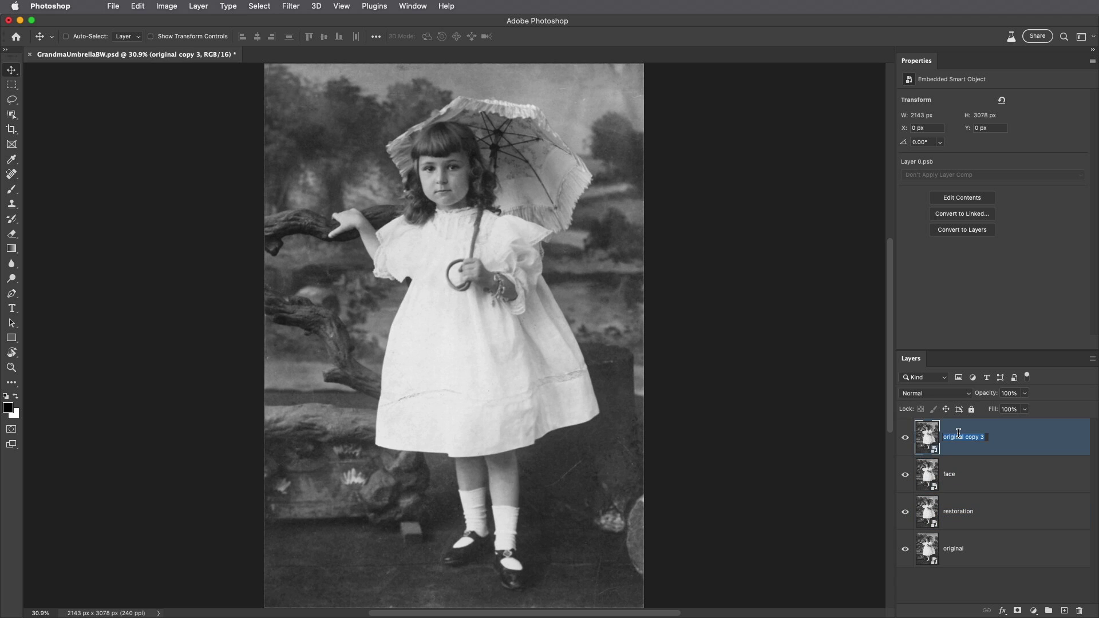
{"action": "type", "text": "color"}
{"action": "key", "text": "Return"}
Hide the color and face layers and select the restoration layer
{"action": "left_click", "coordinate": [906, 438]}
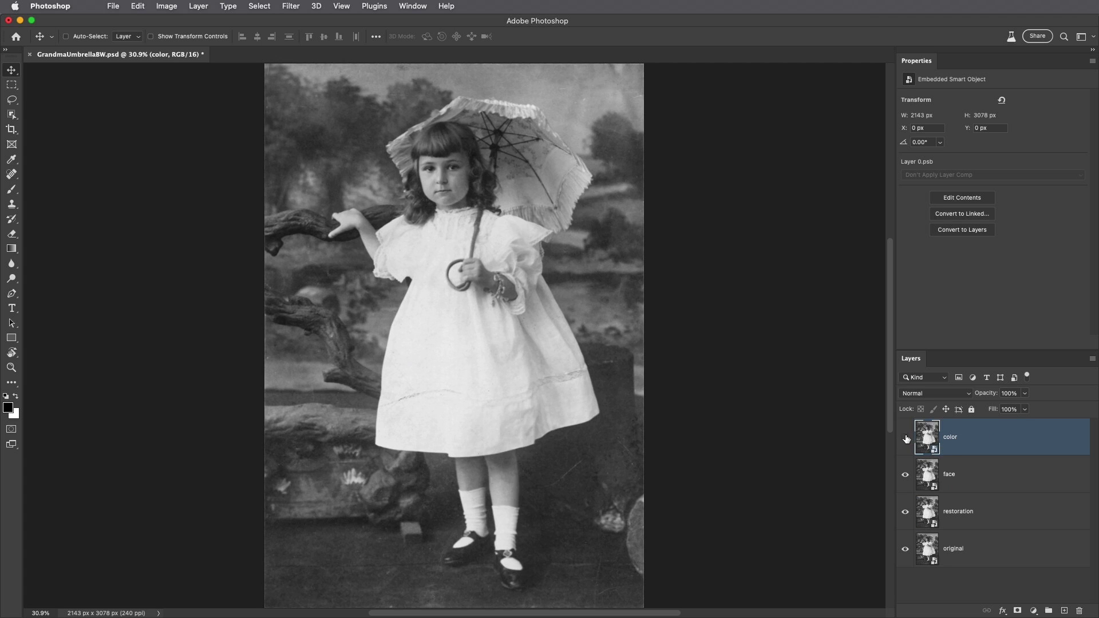
{"action": "left_click", "coordinate": [906, 474]}
{"action": "left_click", "coordinate": [984, 512]}
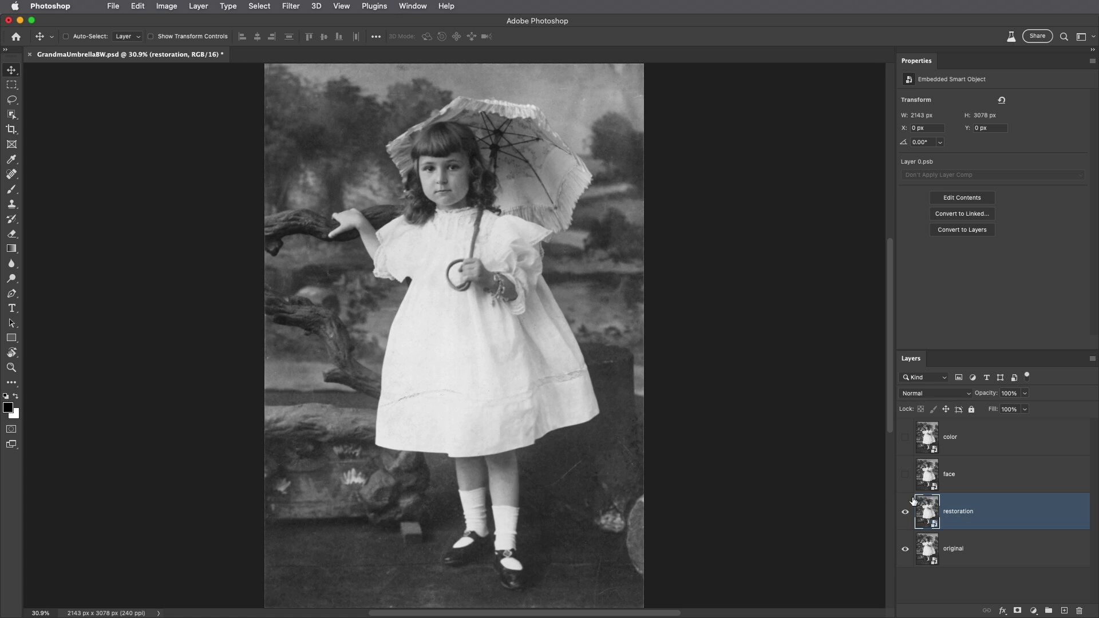
Open Neural Filters for the restoration layer and enable the Photo Restoration filter
{"action": "left_click", "coordinate": [296, 8]}
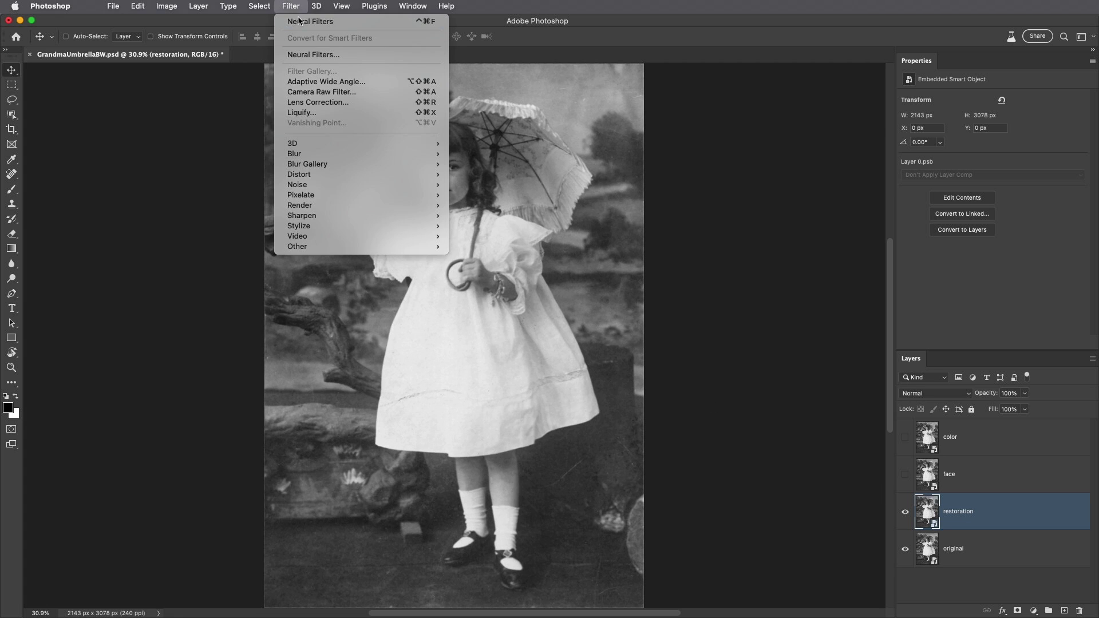
{"action": "left_click", "coordinate": [355, 59]}
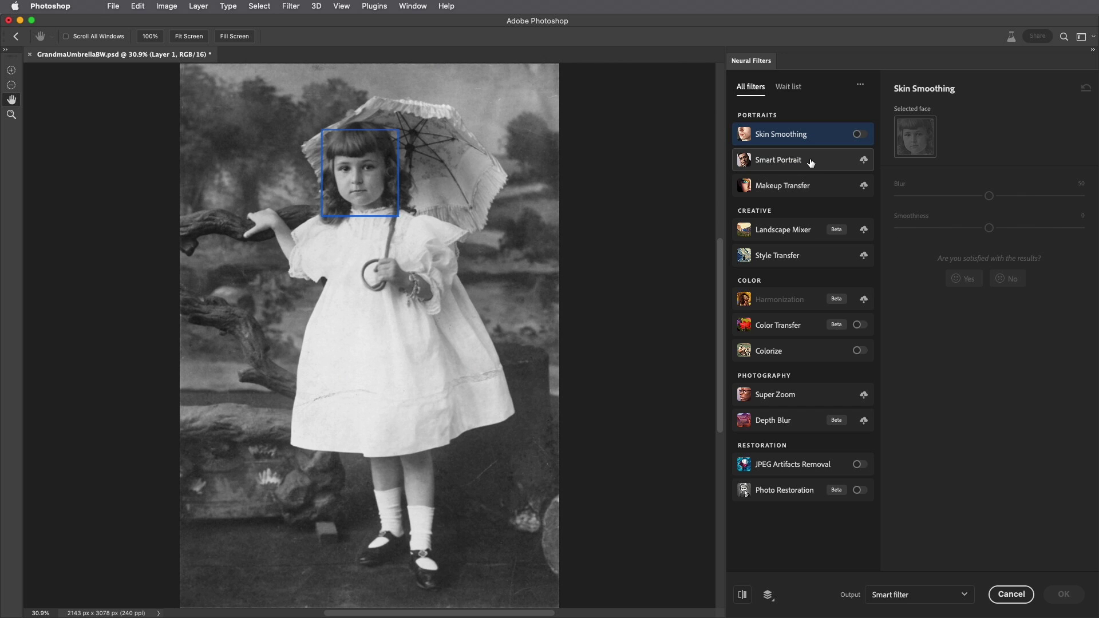
{"action": "mouse_move", "coordinate": [811, 163]}
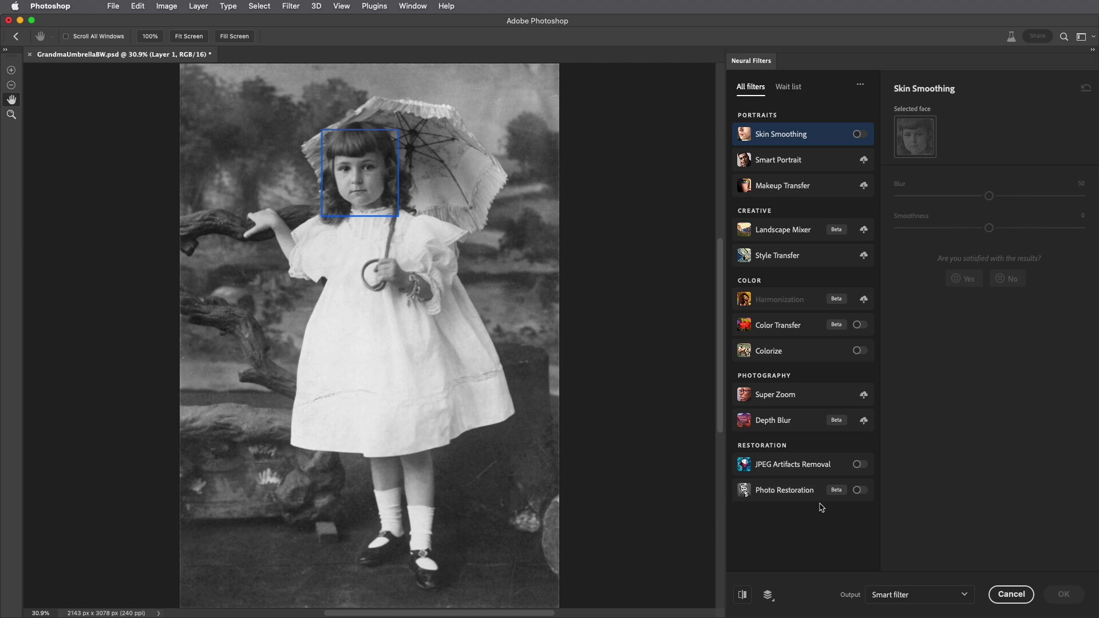
{"action": "left_click", "coordinate": [859, 491]}
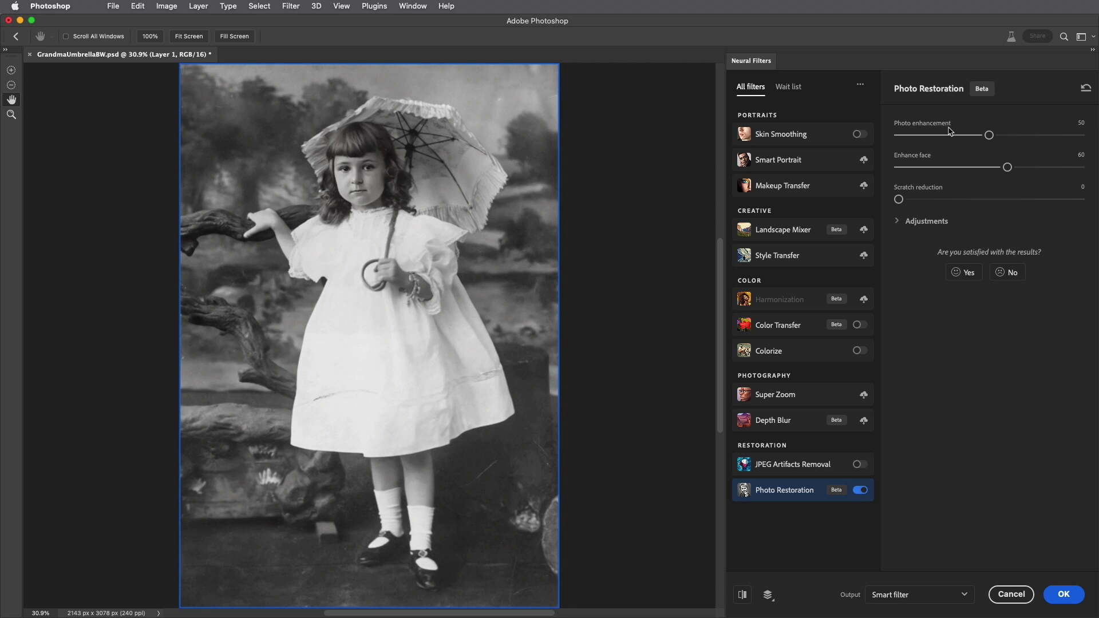
Set Enhance face and Scratch reduction to 50 and compare the preview with the original around the face at 100%
{"action": "left_click_drag", "start_coordinate": [1008, 167], "coordinate": [990, 171]}
{"action": "left_click_drag", "start_coordinate": [899, 199], "coordinate": [990, 201]}
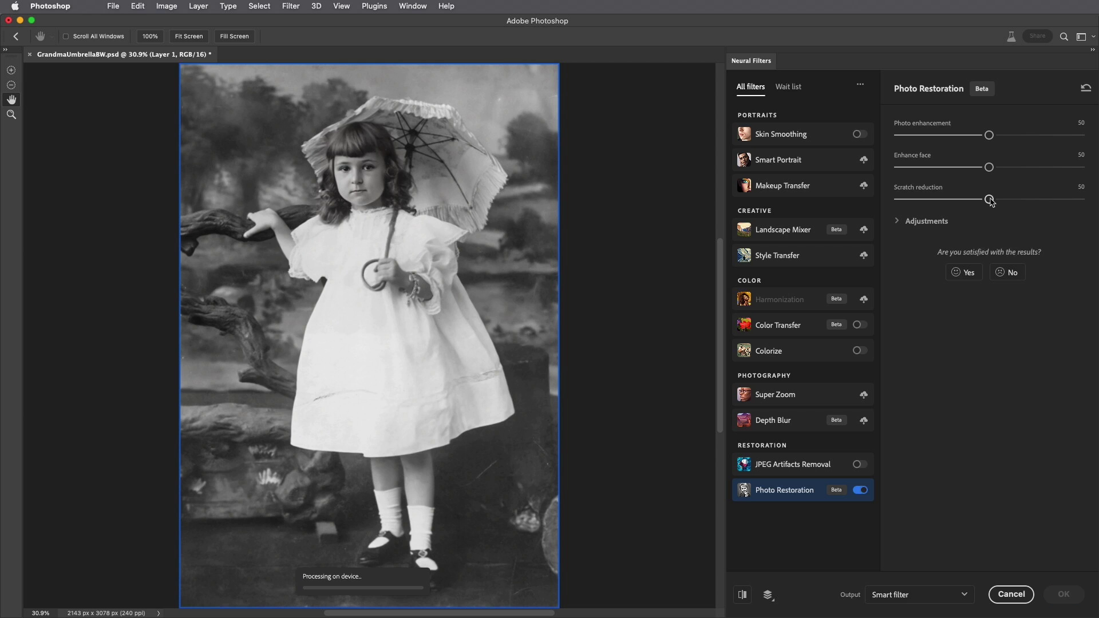
{"action": "key", "text": "super+1"}
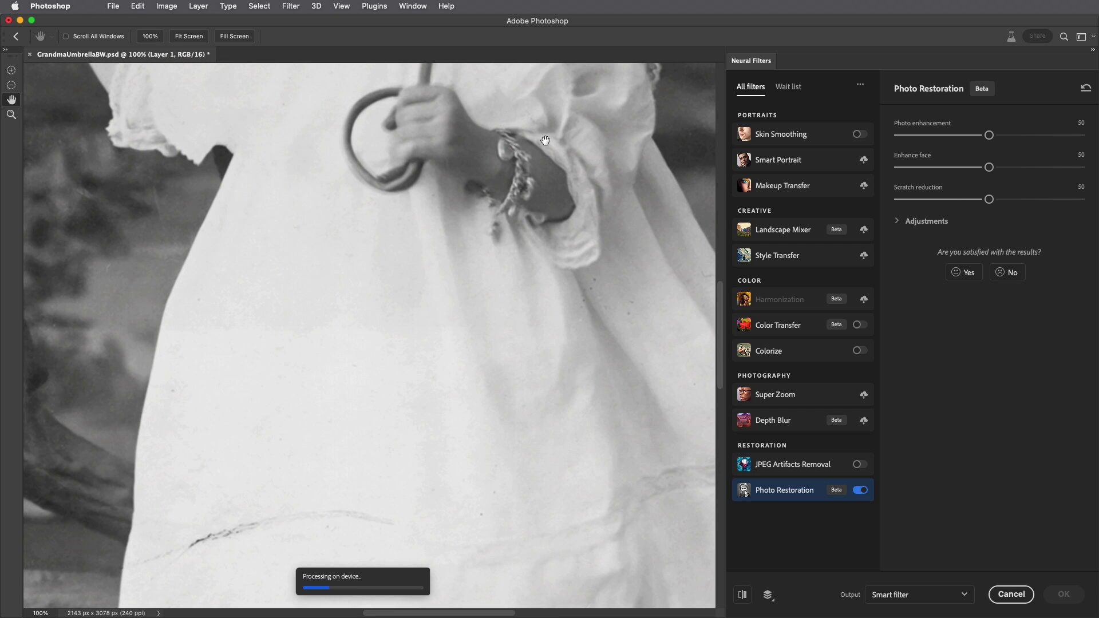
{"action": "left_click_drag", "start_coordinate": [462, 126], "coordinate": [460, 394]}
{"action": "left_click_drag", "start_coordinate": [467, 199], "coordinate": [481, 381]}
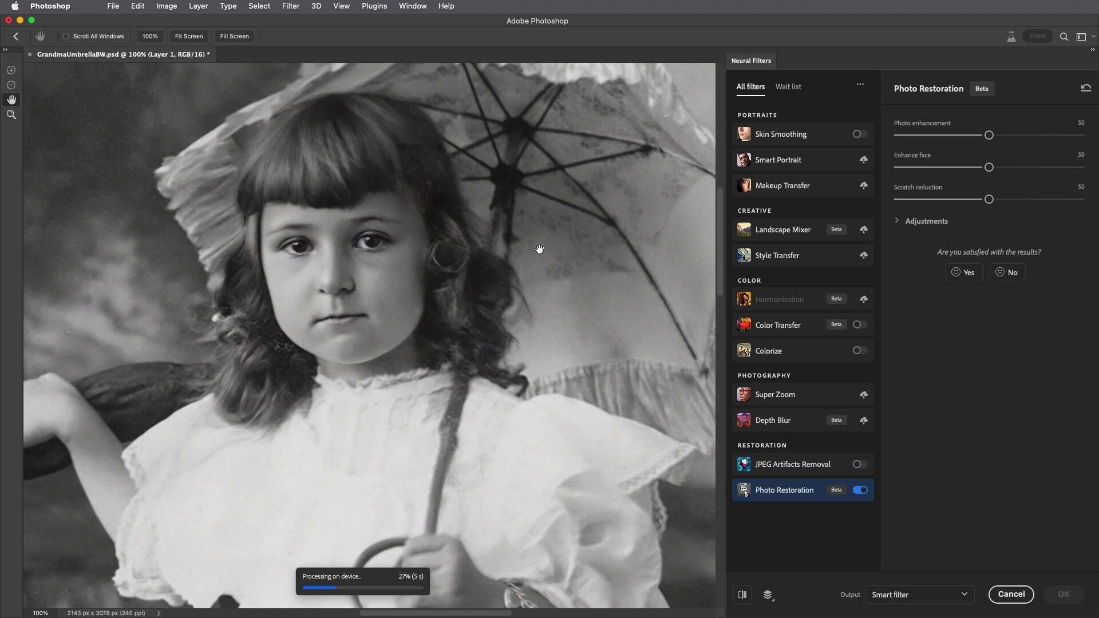
{"action": "left_click", "coordinate": [742, 596]}
{"action": "left_click", "coordinate": [742, 596]}
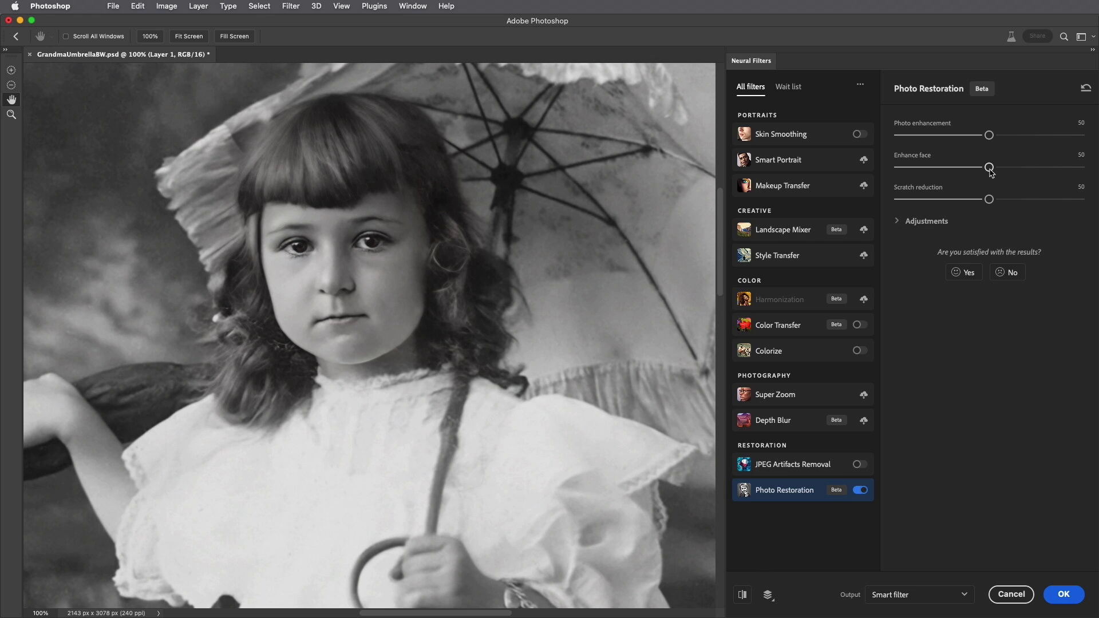
Reduce Enhance face to 20 and apply Photo Restoration with Smart filter output
{"action": "left_click_drag", "start_coordinate": [990, 167], "coordinate": [935, 172]}
{"action": "left_click", "coordinate": [898, 222]}
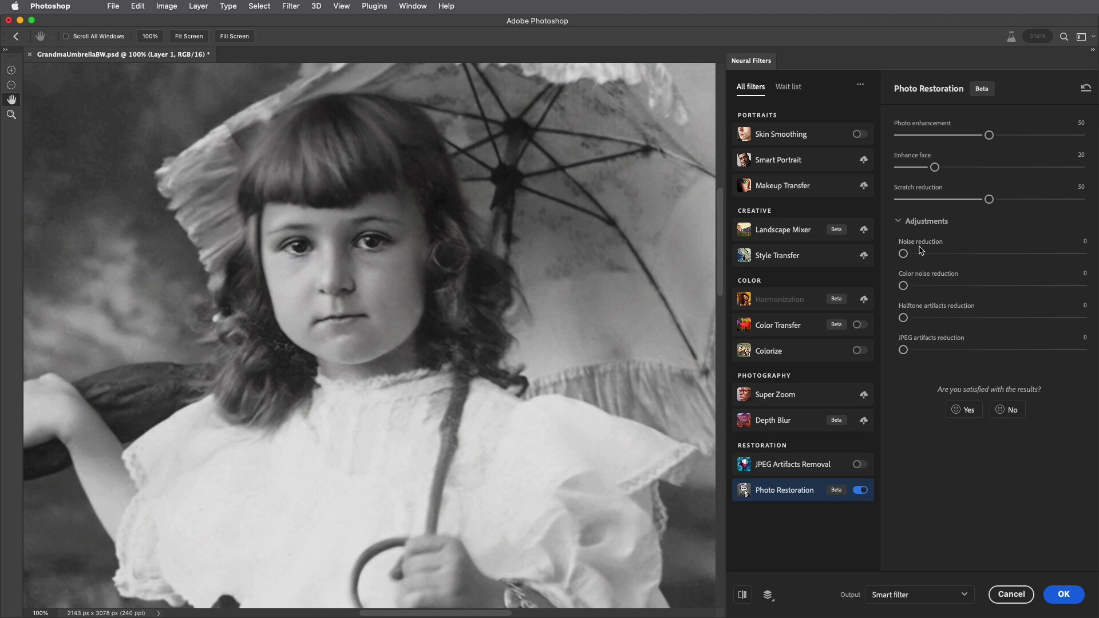
{"action": "left_click", "coordinate": [898, 221]}
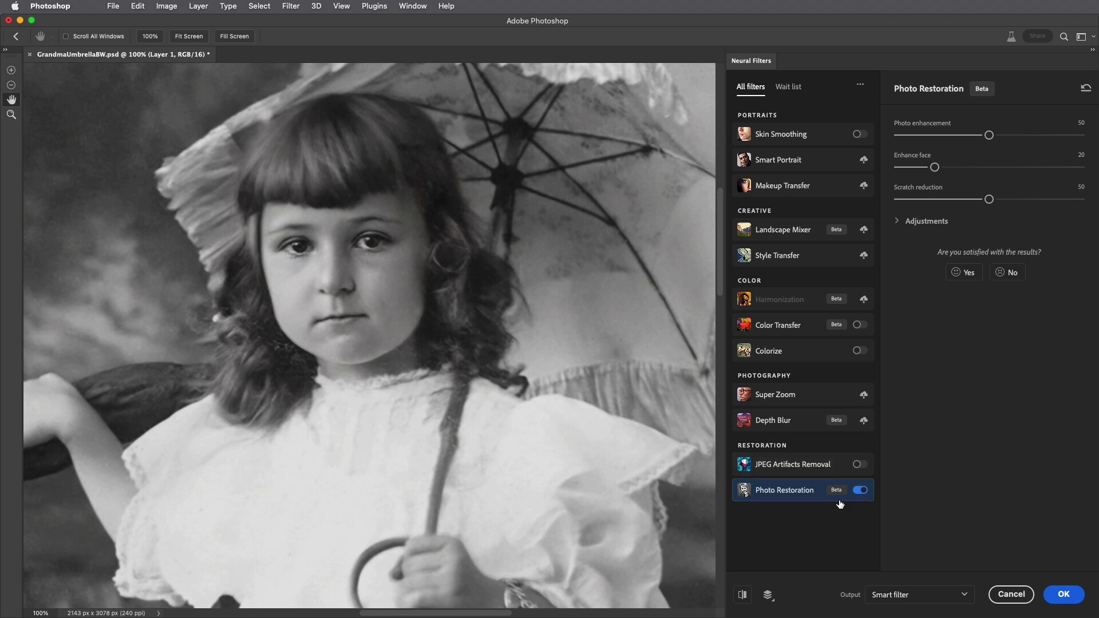
{"action": "left_click", "coordinate": [1064, 594]}
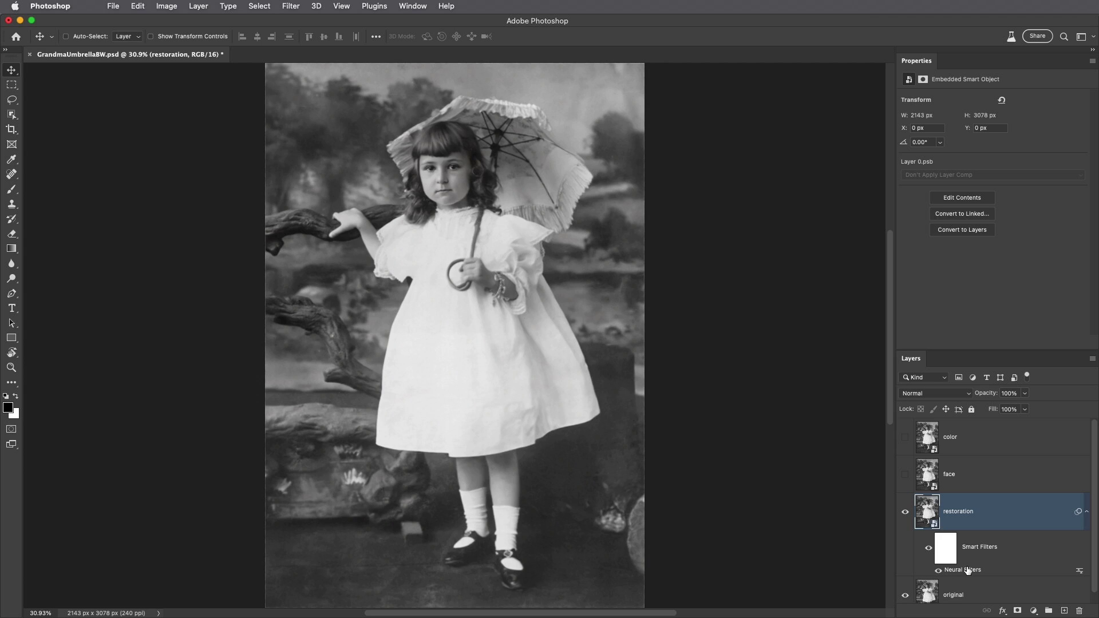
Compare the photo with and without the restoration layer, leaving the layer visible
{"action": "left_click", "coordinate": [906, 513]}
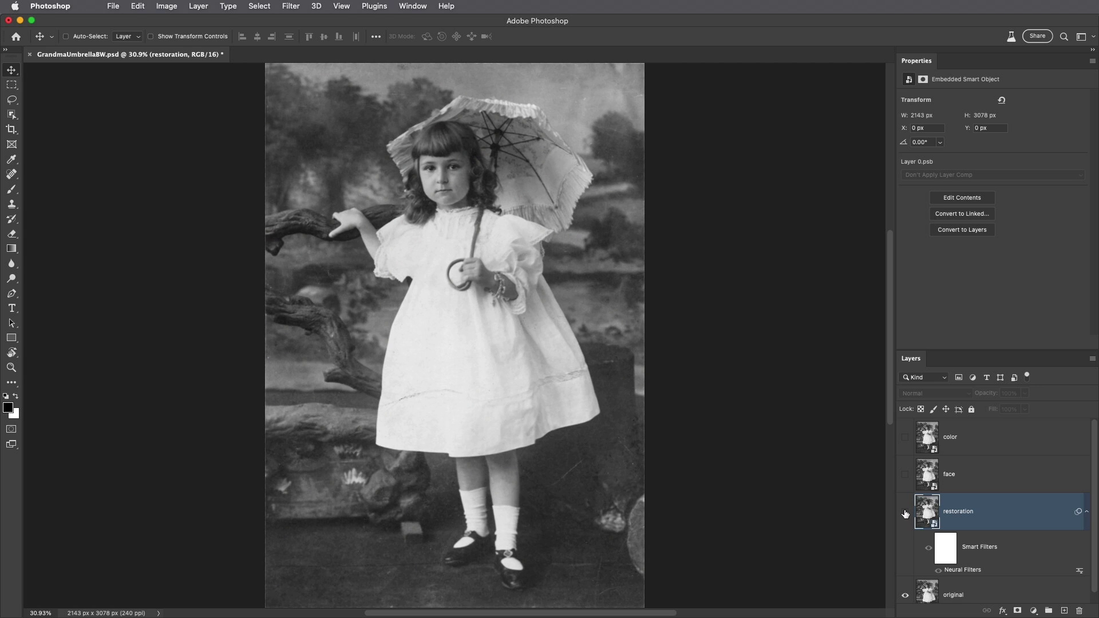
{"action": "left_click", "coordinate": [906, 514]}
{"action": "left_click", "coordinate": [906, 513]}
{"action": "left_click", "coordinate": [906, 513]}
{"action": "left_click", "coordinate": [906, 513]}
{"action": "left_click", "coordinate": [905, 513]}
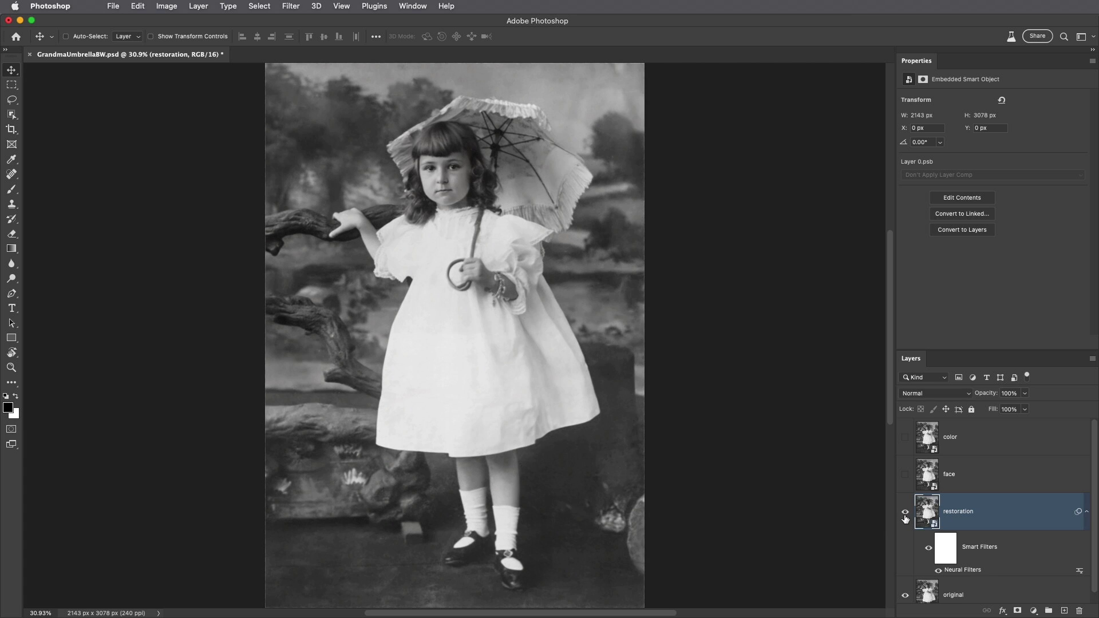
{"action": "left_click", "coordinate": [906, 513]}
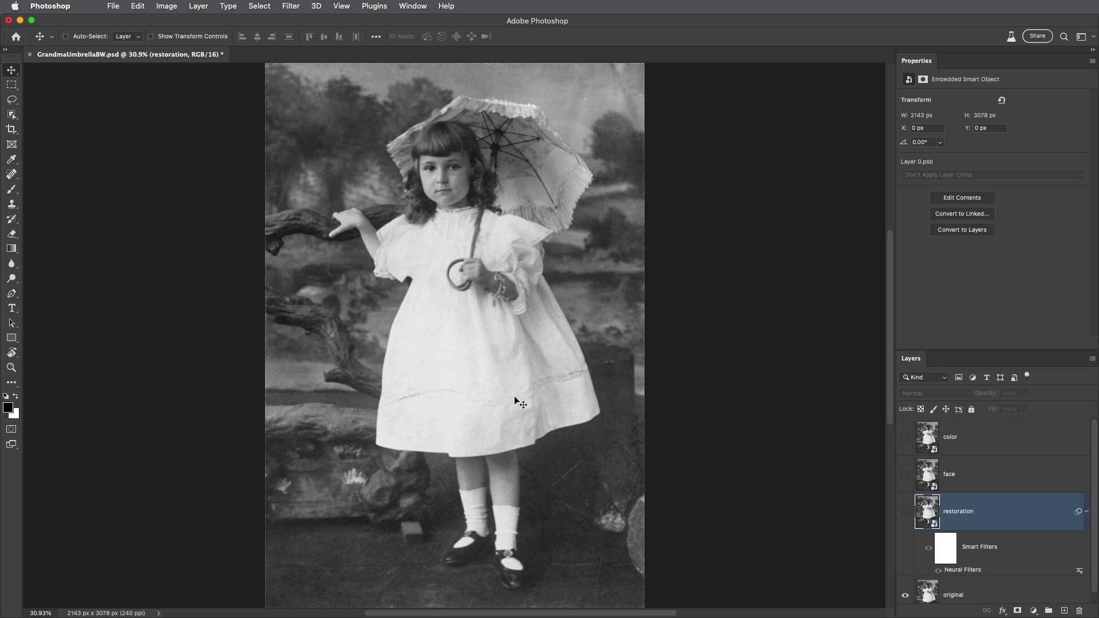
{"action": "left_click", "coordinate": [906, 513]}
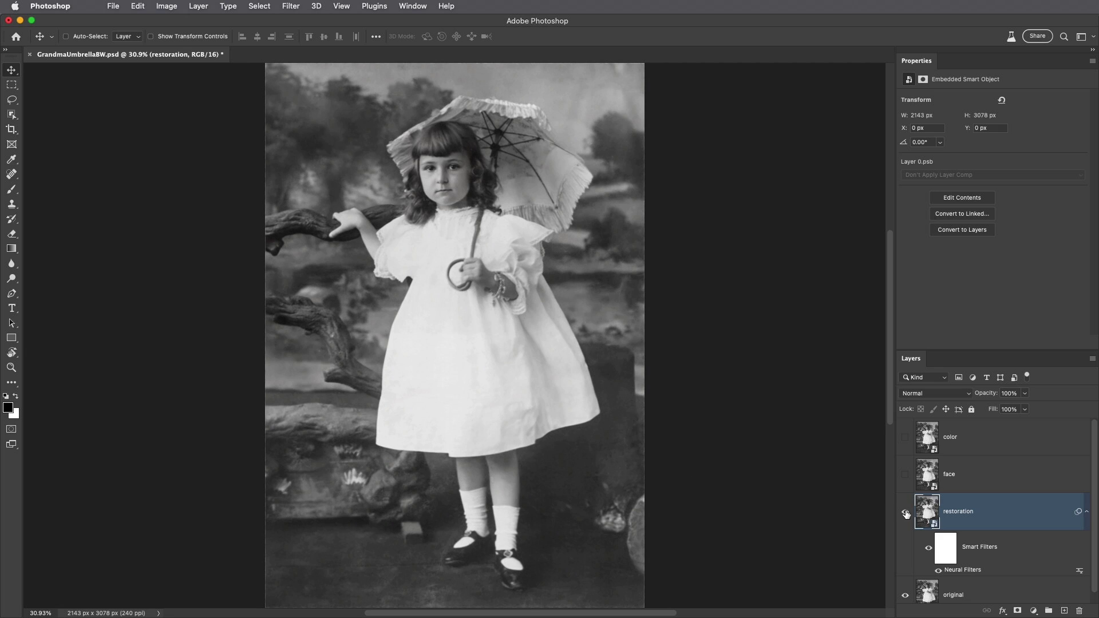
Paint black on the restoration layer's filter mask with a 125 px brush over the dress's lace band and parts of the umbrella
{"action": "left_click", "coordinate": [947, 551]}
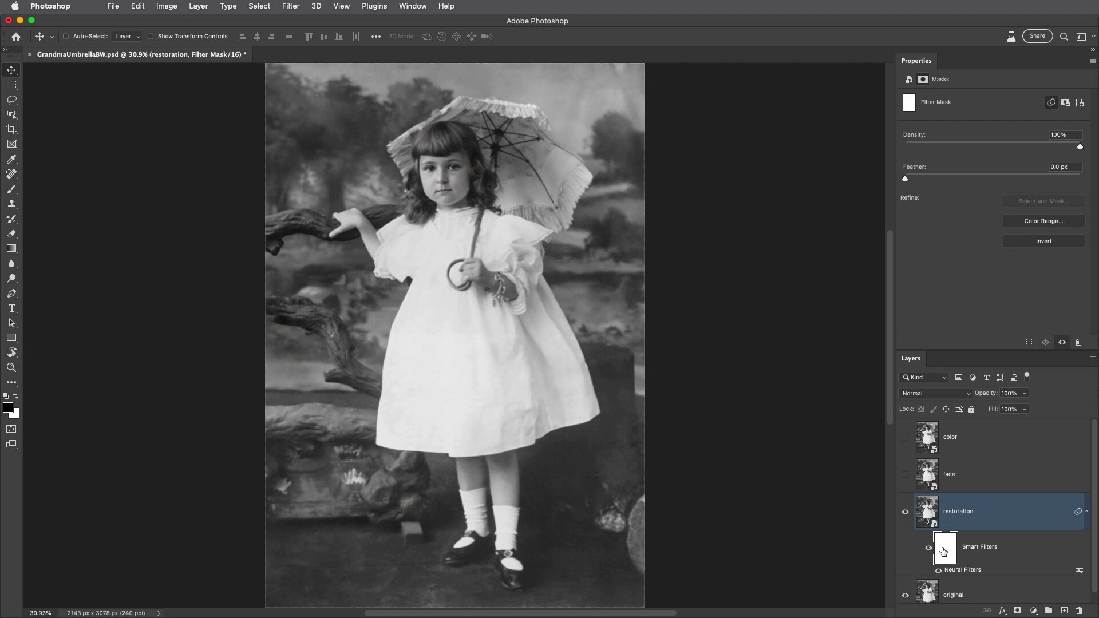
{"action": "key", "text": "b"}
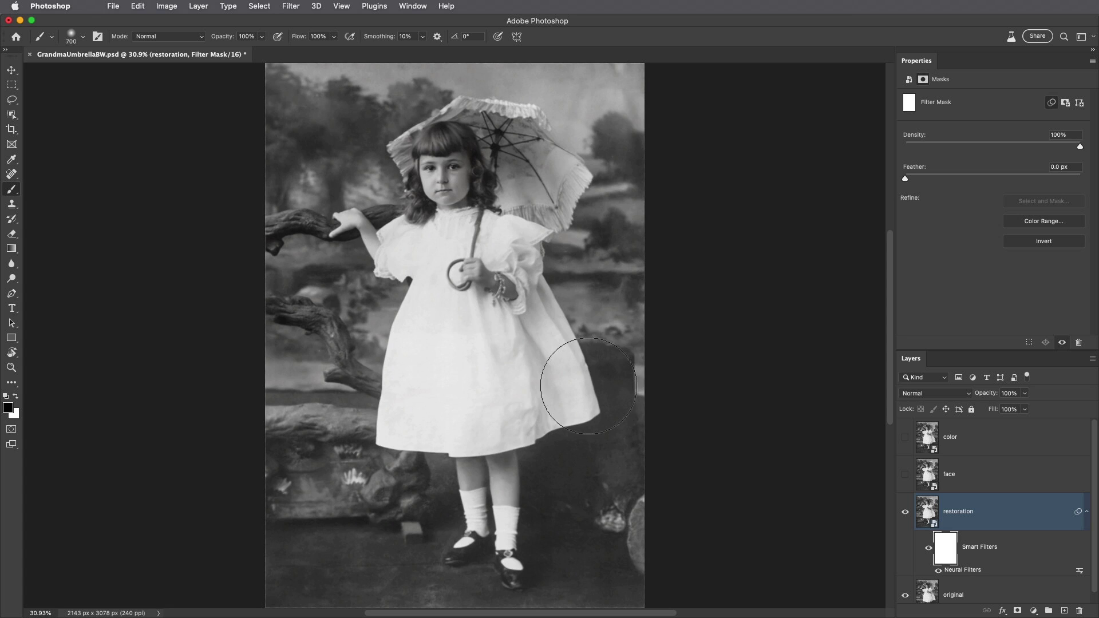
{"action": "key", "text": "bracketleft"}
{"action": "key", "text": "bracketleft"}
{"action": "key", "text": "bracketleft"}
{"action": "key", "text": "bracketleft"}
{"action": "key", "text": "bracketleft"}
{"action": "key", "text": "bracketleft"}
{"action": "key", "text": "bracketleft"}
{"action": "key", "text": "bracketleft"}
{"action": "key", "text": "bracketleft"}
{"action": "mouse_move", "coordinate": [585, 366]}
{"action": "left_mouse_down"}
{"action": "mouse_move", "coordinate": [496, 399]}
{"action": "mouse_move", "coordinate": [530, 386]}
{"action": "left_mouse_up"}
{"action": "left_click_drag", "start_coordinate": [583, 180], "coordinate": [567, 190]}
{"action": "mouse_move", "coordinate": [455, 220]}
{"action": "left_mouse_down"}
{"action": "mouse_move", "coordinate": [402, 153]}
{"action": "mouse_move", "coordinate": [411, 171]}
{"action": "mouse_move", "coordinate": [404, 147]}
{"action": "mouse_move", "coordinate": [473, 117]}
{"action": "left_mouse_up"}
Check the masked restoration against the original and examine the girl's face at 100%
{"action": "left_click", "coordinate": [905, 511]}
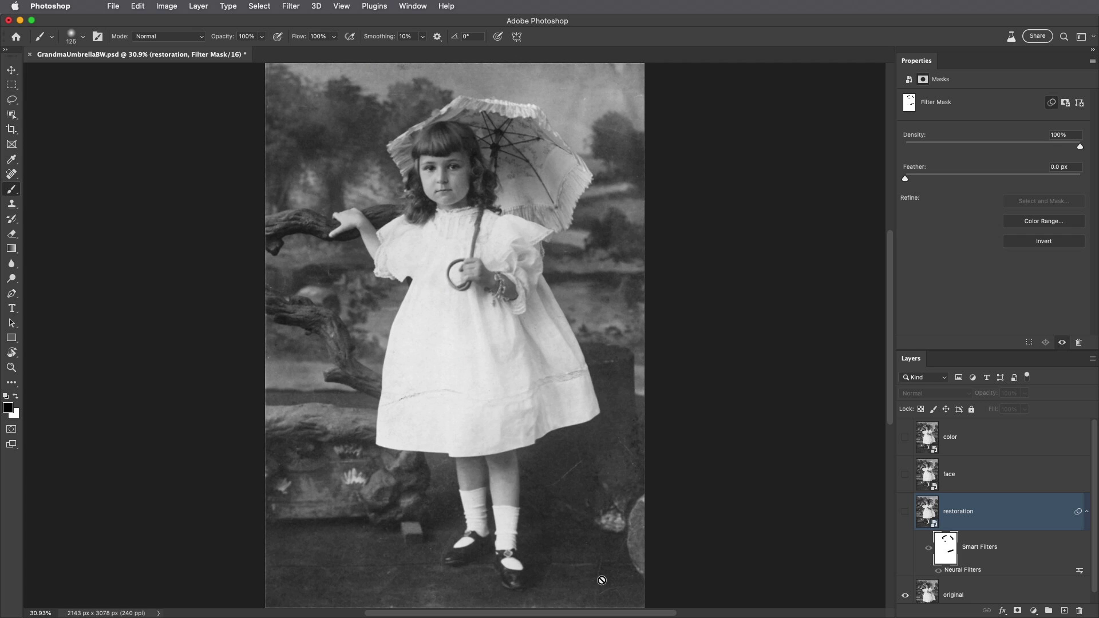
{"action": "left_click", "coordinate": [904, 511]}
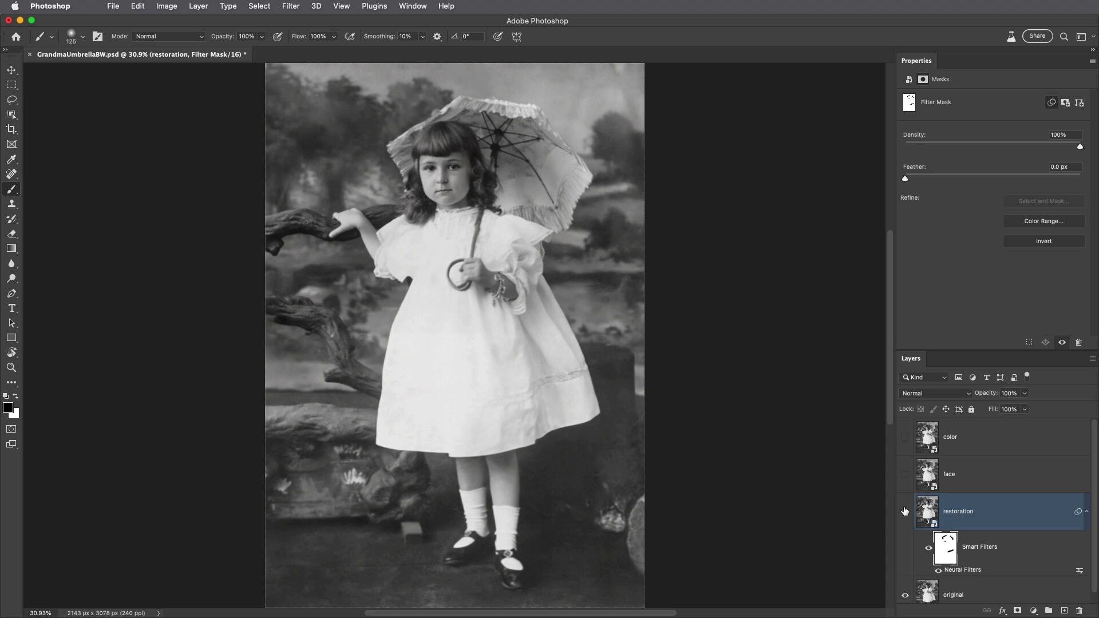
{"action": "key", "text": "super+1"}
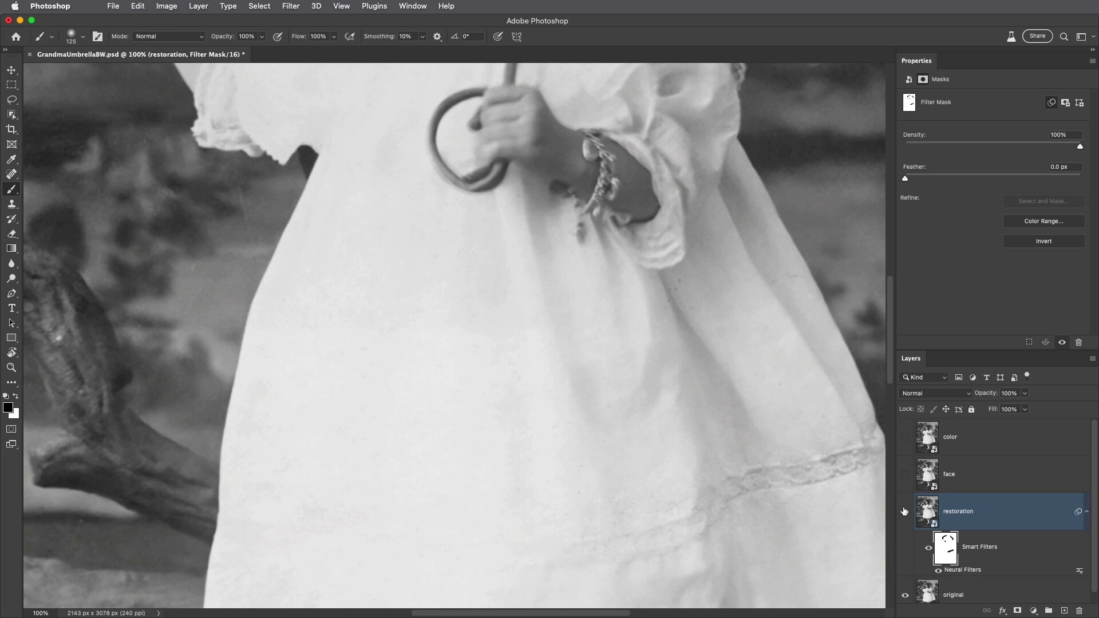
{"action": "scroll", "coordinate": [559, 332], "scroll_direction": "up", "scroll_amount": 10}
{"action": "scroll", "coordinate": [571, 379], "scroll_direction": "up", "scroll_amount": 5}
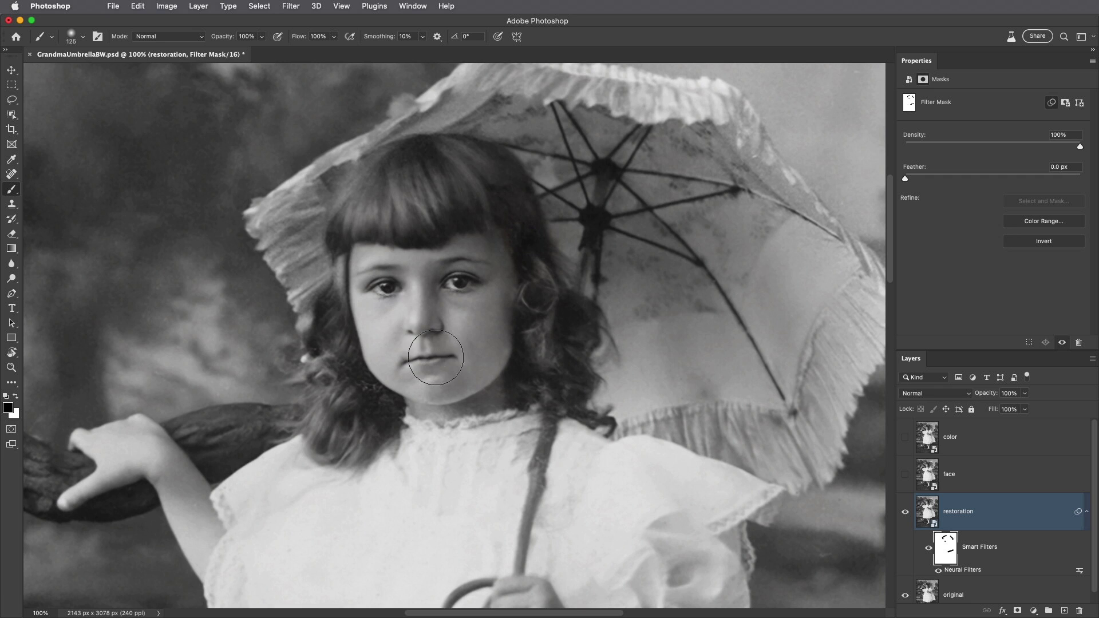
Show the face layer and apply Photo Restoration to it with Enhance face 90 and Scratch reduction 50, output as Smart filter
{"action": "left_click", "coordinate": [906, 475]}
{"action": "left_click", "coordinate": [958, 477]}
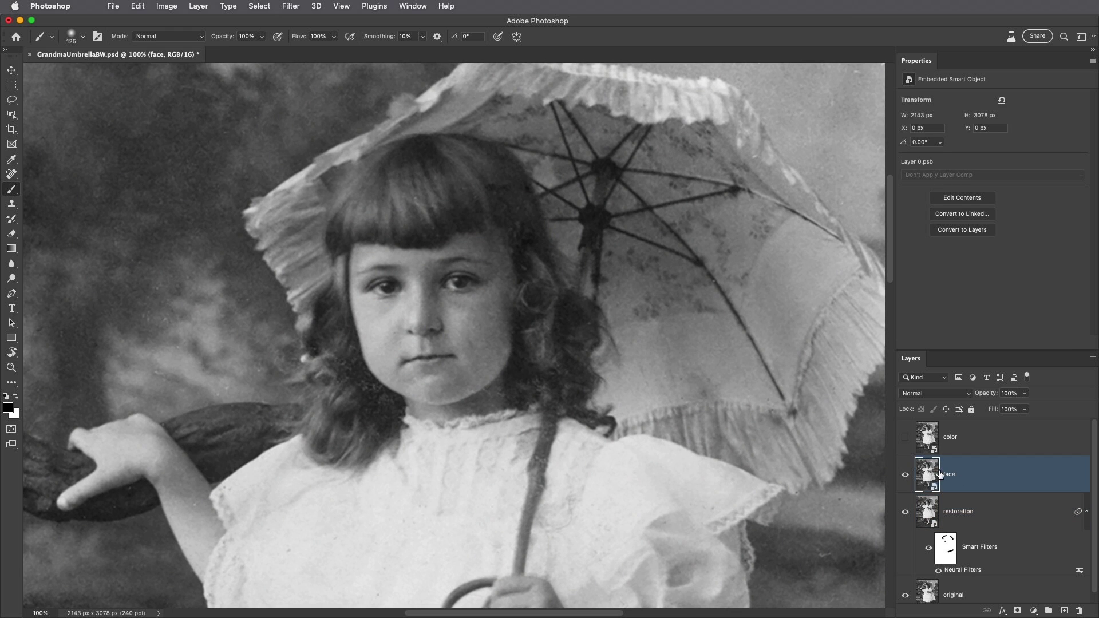
{"action": "left_click", "coordinate": [294, 9]}
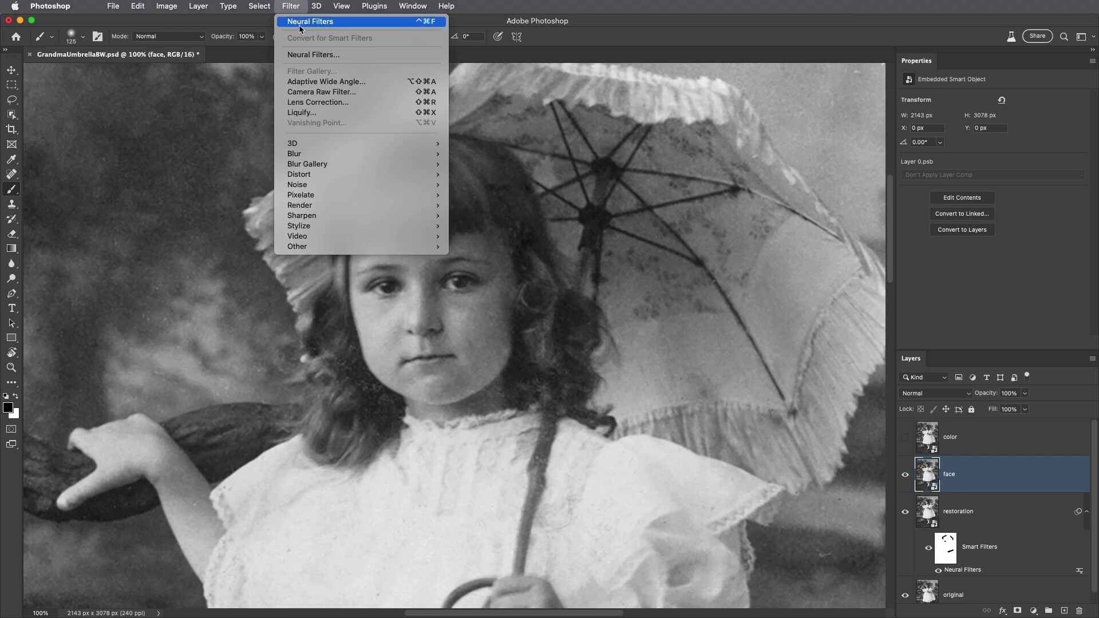
{"action": "left_click", "coordinate": [312, 55]}
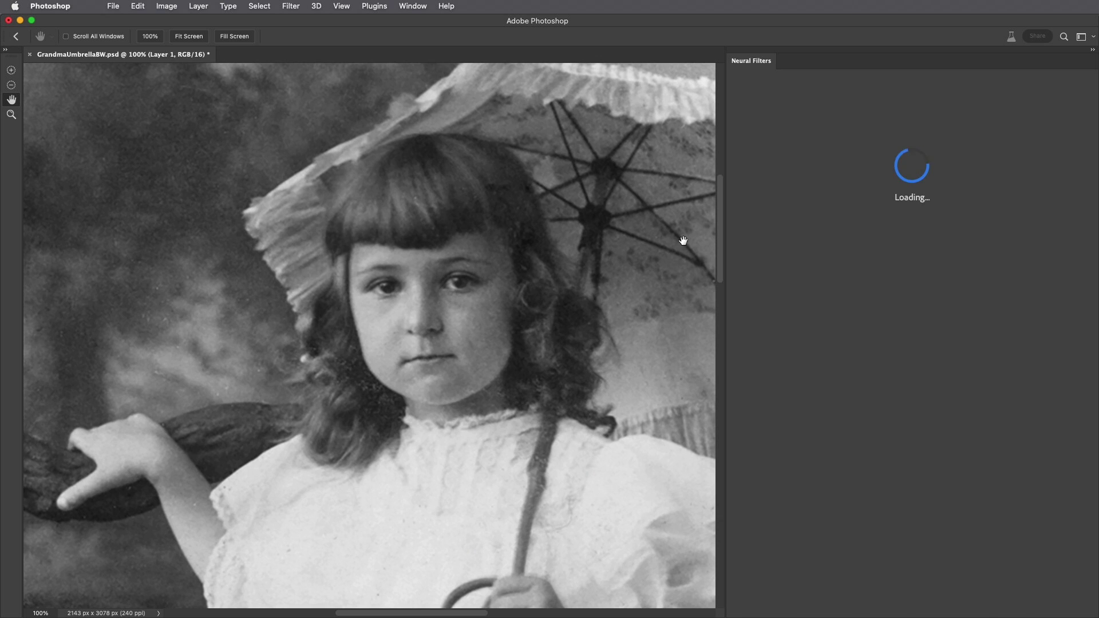
{"action": "left_click", "coordinate": [860, 490]}
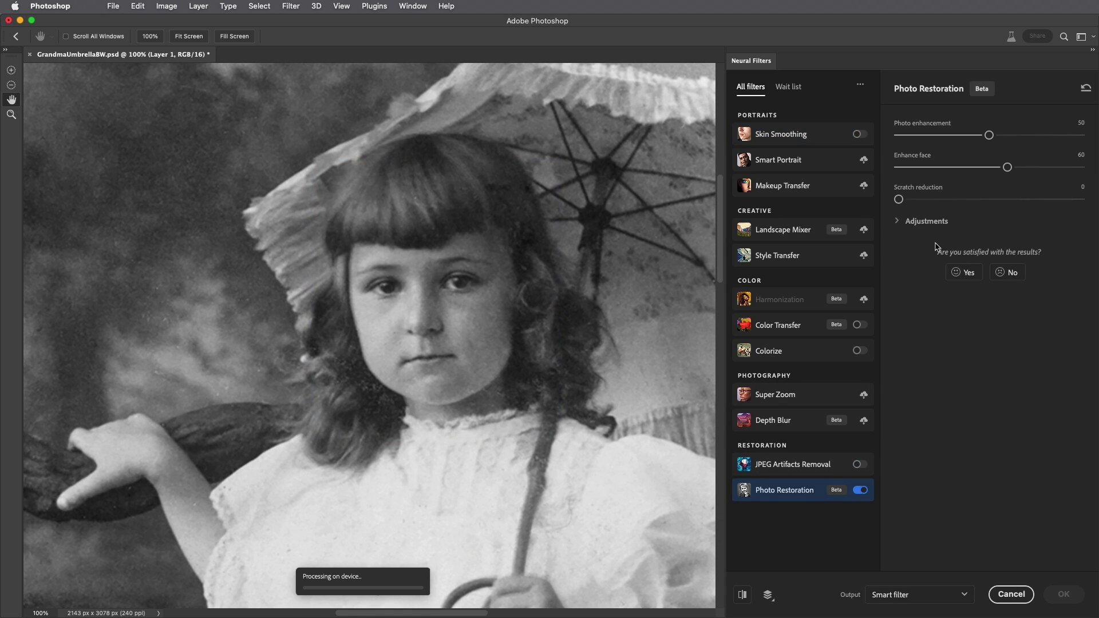
{"action": "left_click_drag", "start_coordinate": [1009, 172], "coordinate": [1066, 169]}
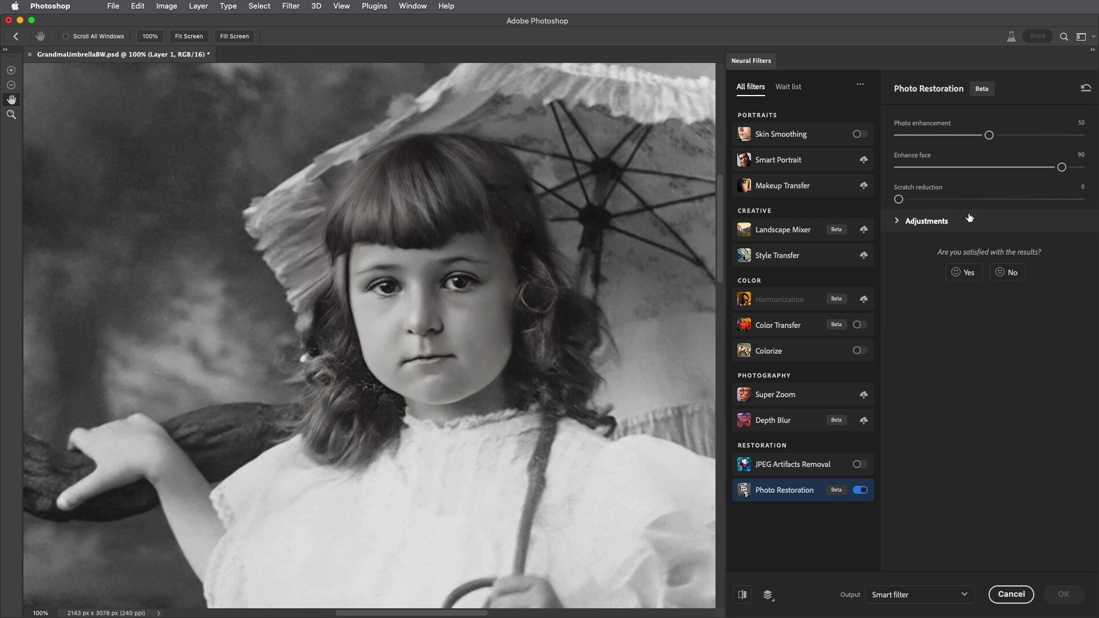
{"action": "left_click_drag", "start_coordinate": [899, 200], "coordinate": [991, 202]}
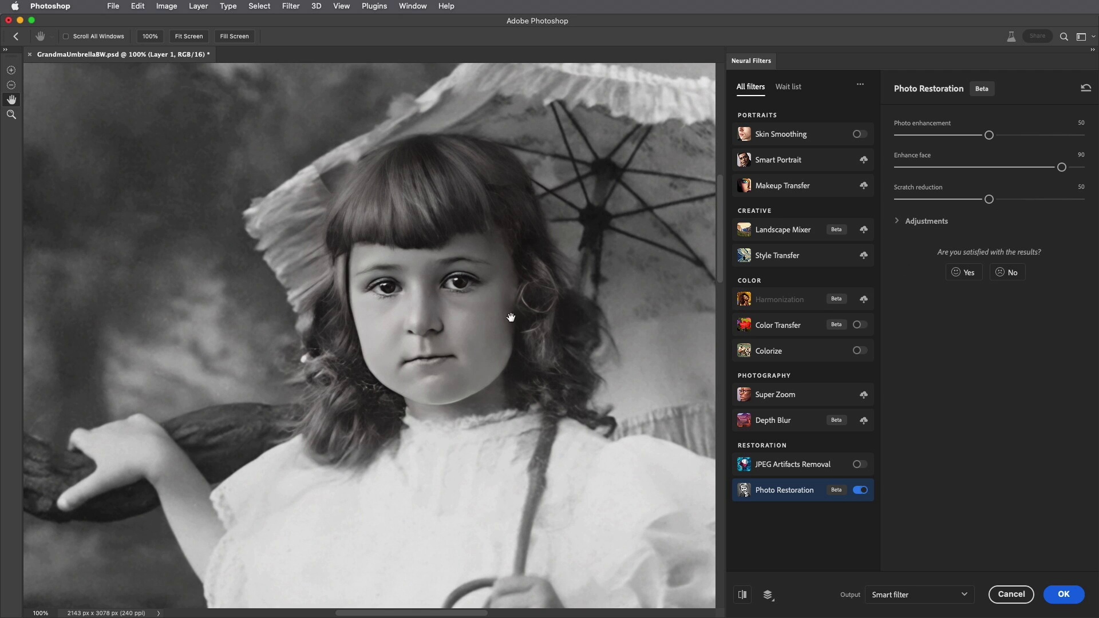
{"action": "left_click", "coordinate": [1064, 594]}
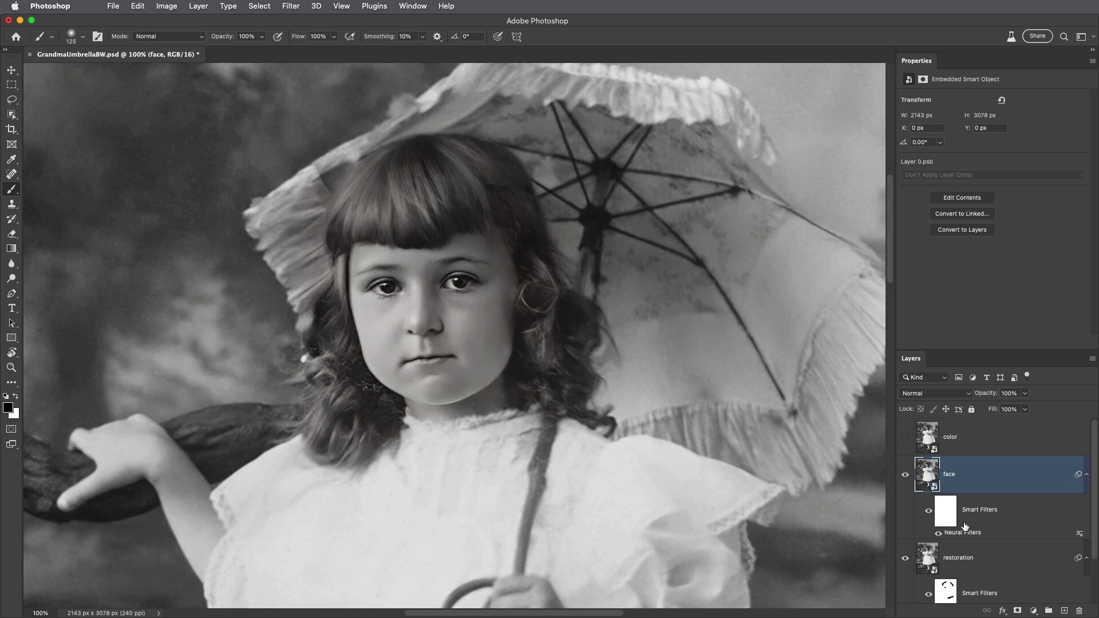
Add a black mask to the face layer, paint white over the eyes, eyebrow and mouth with a small brush, and compare the layer's effect
{"action": "left_click", "coordinate": [1019, 611], "text": "alt"}
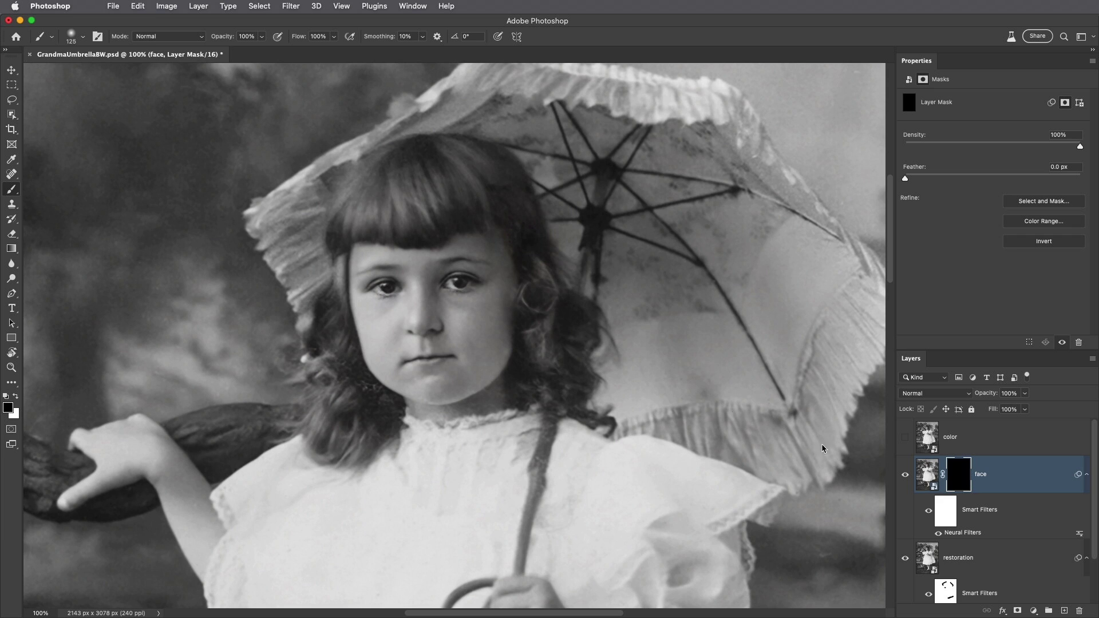
{"action": "key", "text": "bracketleft"}
{"action": "key", "text": "bracketleft"}
{"action": "key", "text": "bracketleft"}
{"action": "key", "text": "bracketleft"}
{"action": "key", "text": "bracketleft"}
{"action": "key", "text": "bracketleft"}
{"action": "key", "text": "bracketleft"}
{"action": "key", "text": "x"}
{"action": "mouse_move", "coordinate": [463, 283]}
{"action": "left_mouse_down"}
{"action": "mouse_move", "coordinate": [450, 283]}
{"action": "mouse_move", "coordinate": [471, 281]}
{"action": "left_mouse_up"}
{"action": "mouse_move", "coordinate": [405, 287]}
{"action": "left_mouse_down"}
{"action": "mouse_move", "coordinate": [375, 287]}
{"action": "mouse_move", "coordinate": [399, 288]}
{"action": "left_mouse_up"}
{"action": "mouse_move", "coordinate": [413, 328]}
{"action": "left_mouse_down"}
{"action": "mouse_move", "coordinate": [428, 329]}
{"action": "mouse_move", "coordinate": [445, 358]}
{"action": "mouse_move", "coordinate": [415, 351]}
{"action": "left_mouse_up"}
{"action": "key", "text": "bracketleft"}
{"action": "left_click_drag", "start_coordinate": [388, 268], "coordinate": [360, 273]}
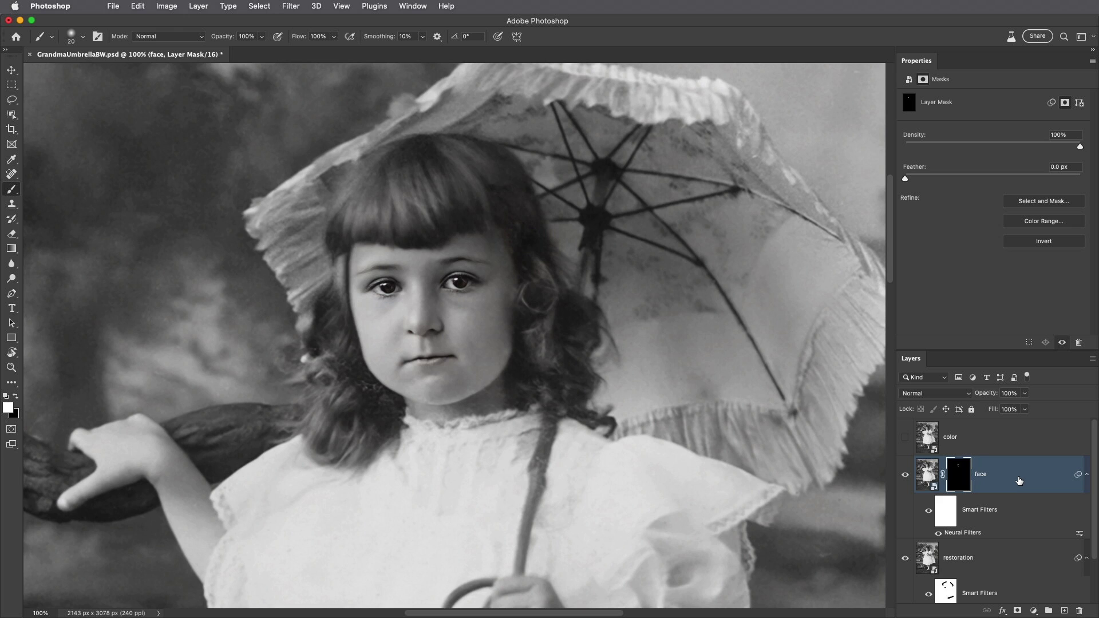
{"action": "left_click", "coordinate": [905, 476]}
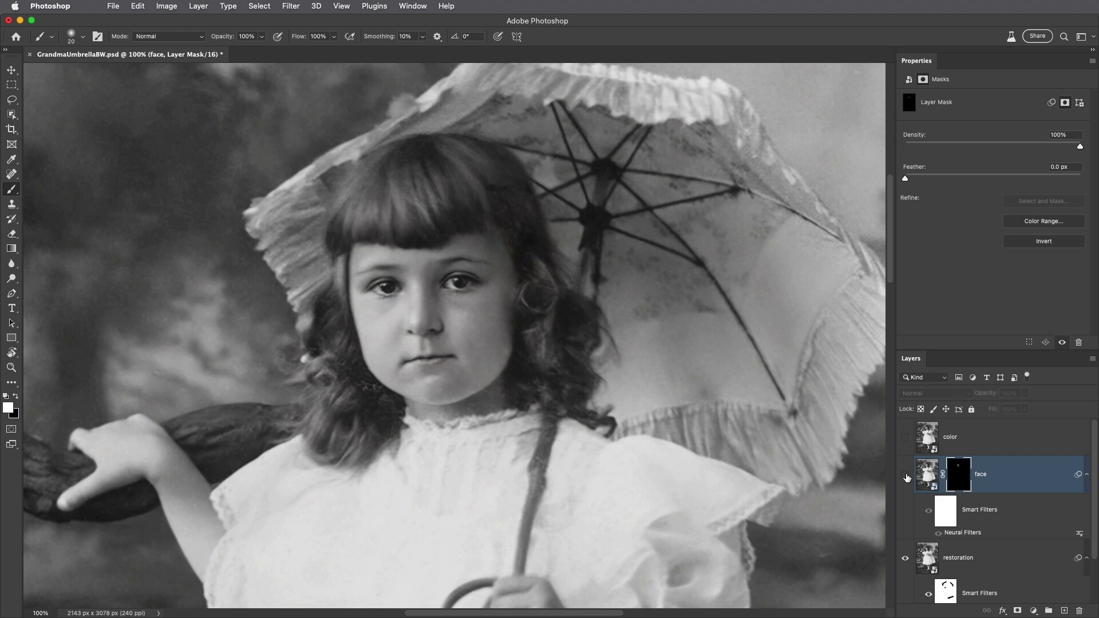
{"action": "left_click", "coordinate": [907, 475]}
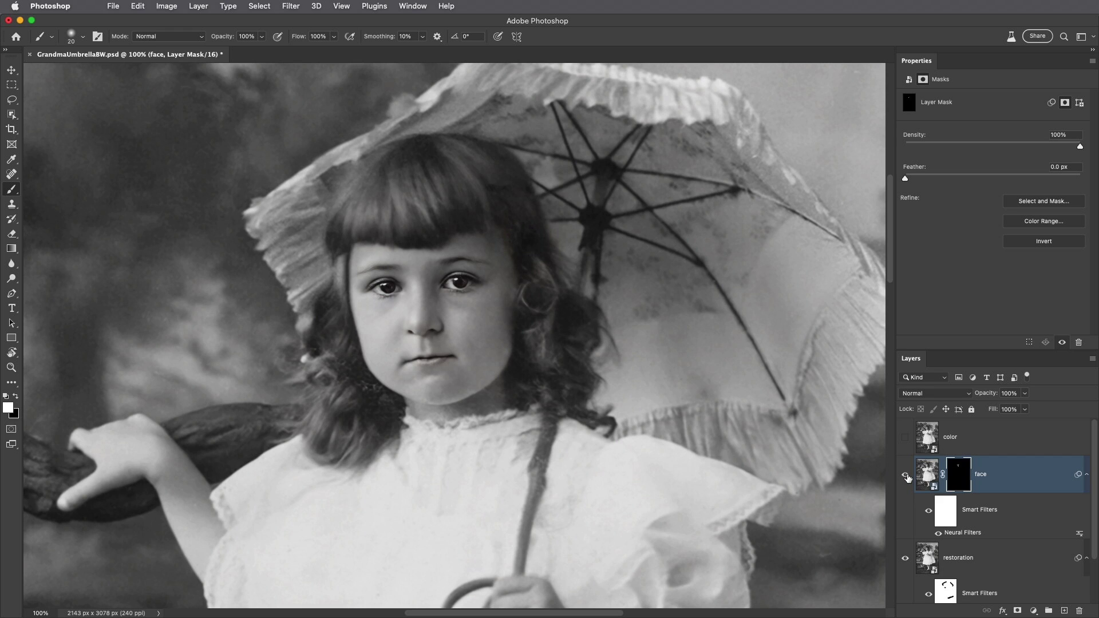
Show the color layer, set its blending mode to Color and open Neural Filters for it
{"action": "left_click", "coordinate": [906, 437]}
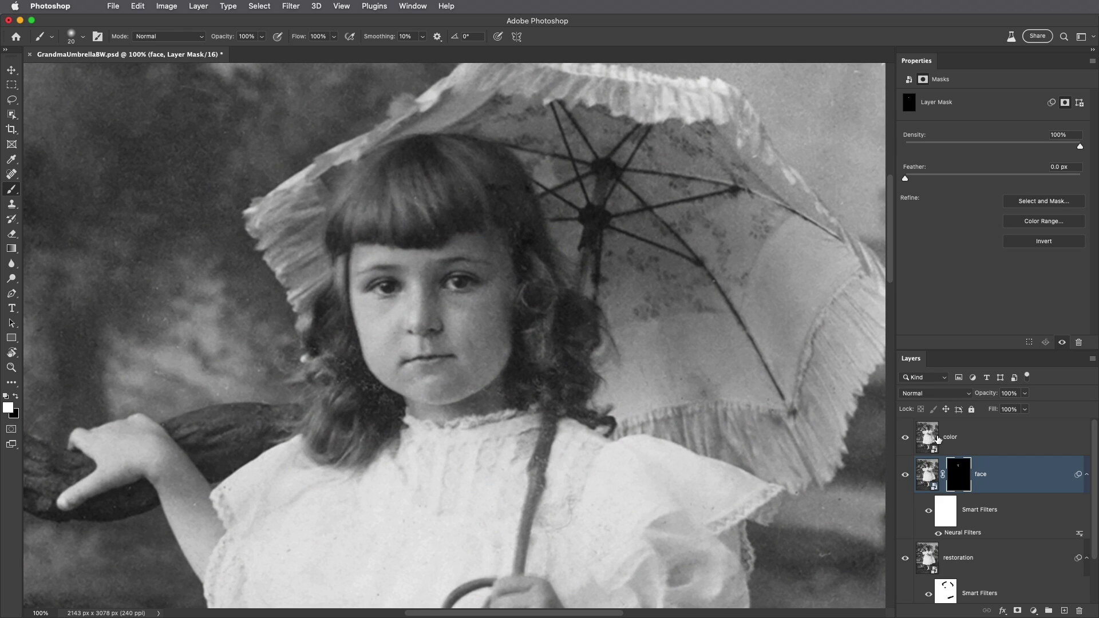
{"action": "left_click", "coordinate": [955, 438]}
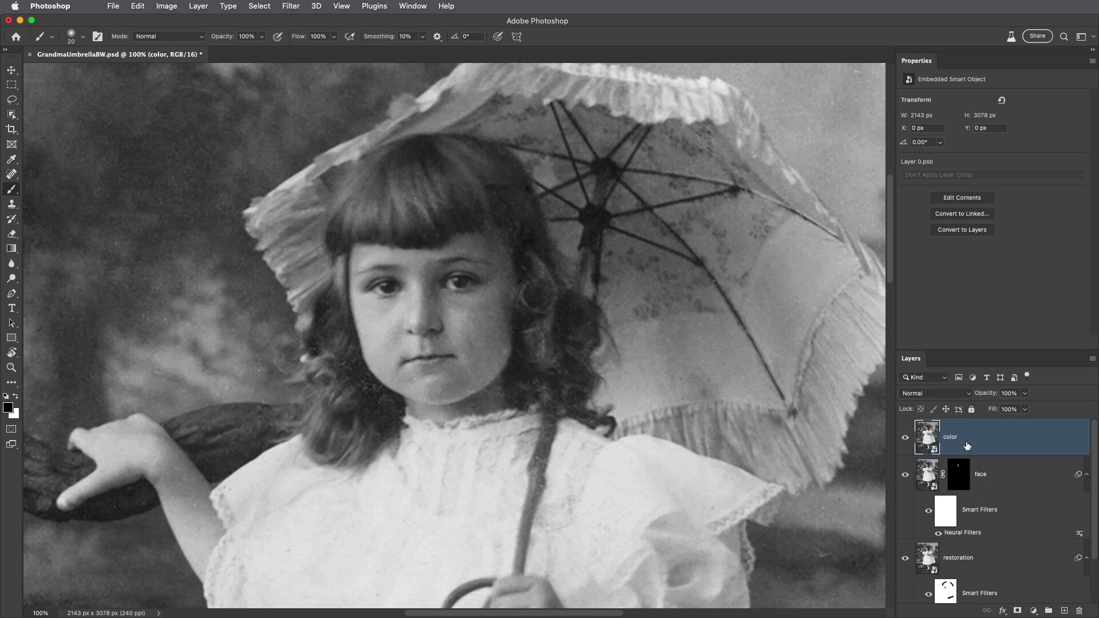
{"action": "left_click", "coordinate": [952, 395]}
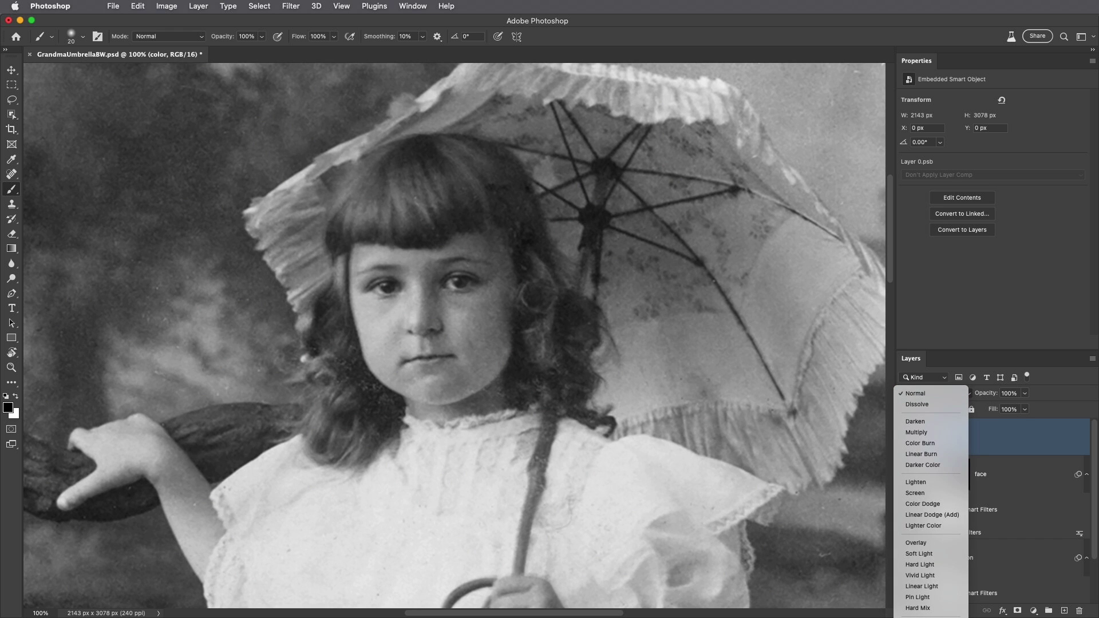
{"action": "left_click", "coordinate": [923, 610]}
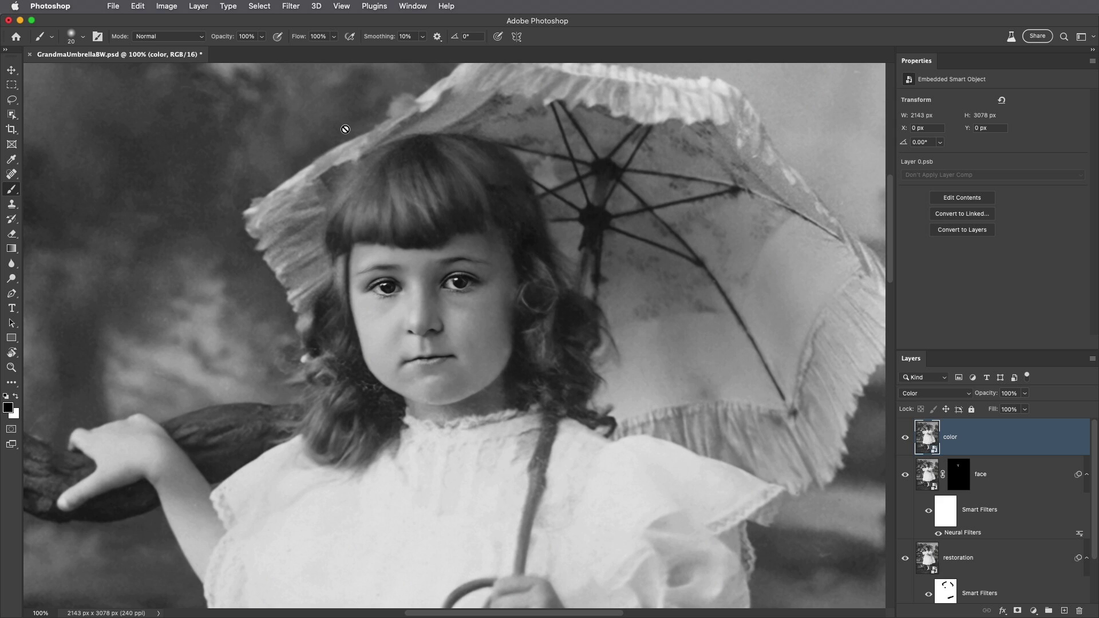
{"action": "left_click", "coordinate": [292, 7]}
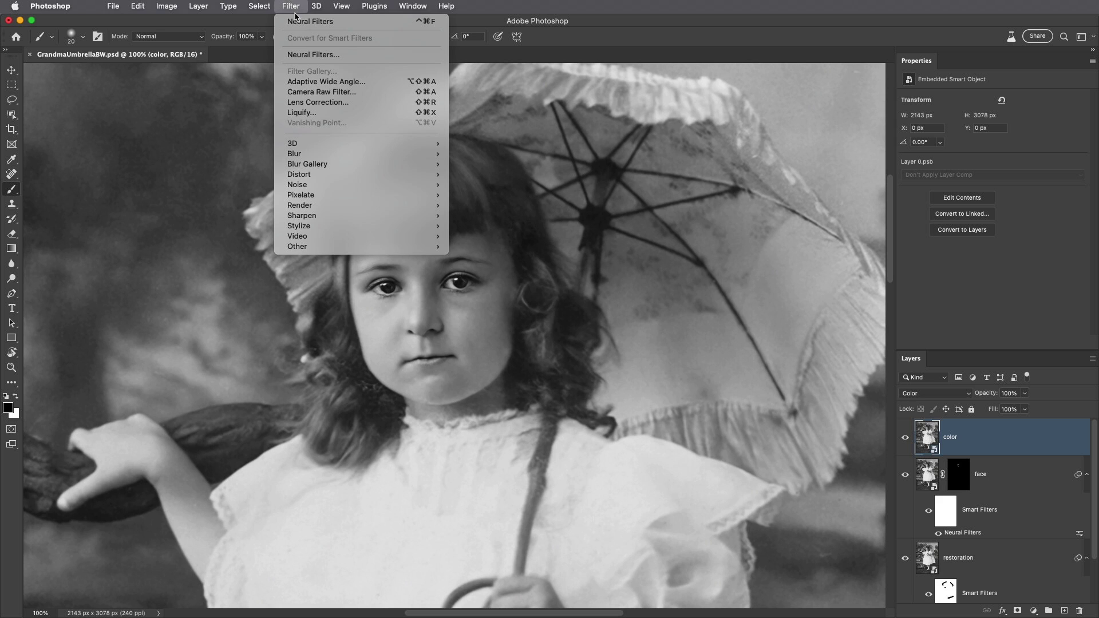
{"action": "left_click", "coordinate": [310, 55]}
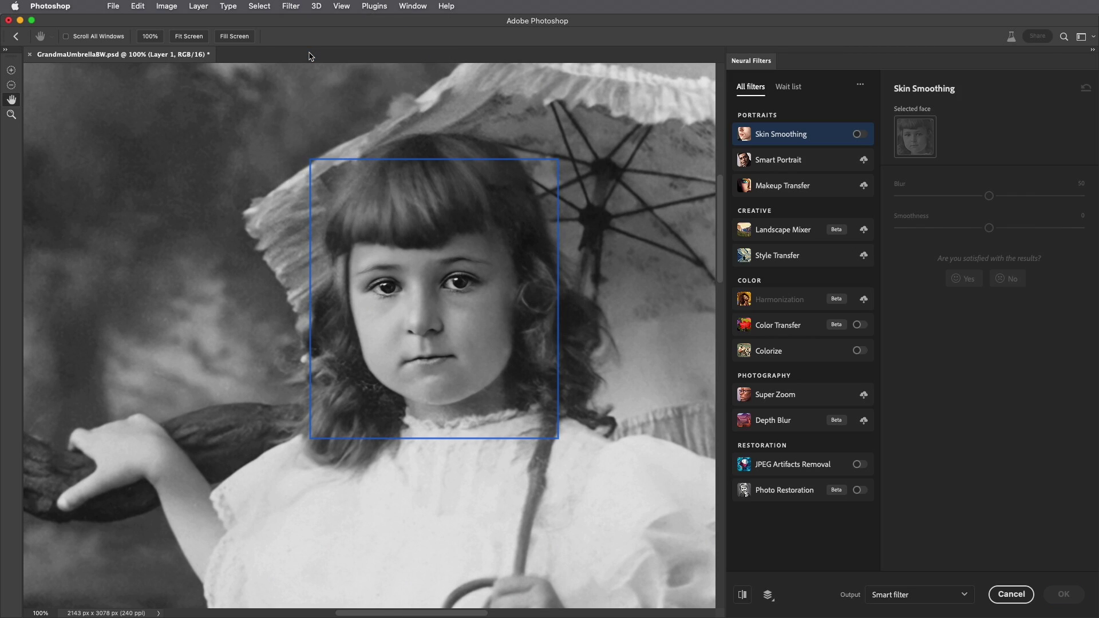
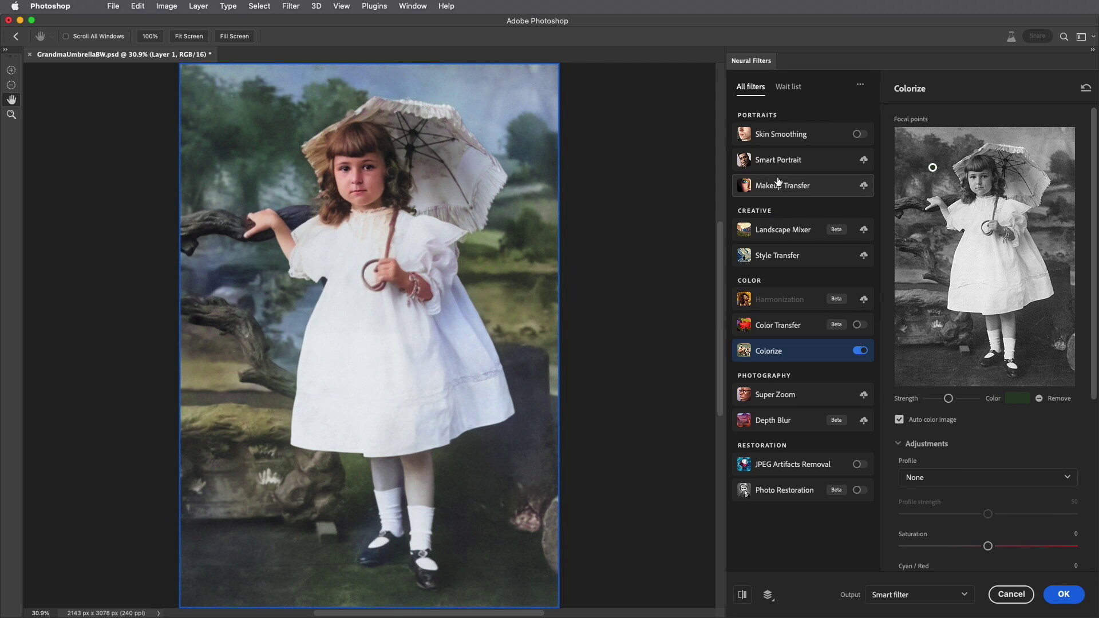
Add a Colorize focal point at the edge of the girl's hair and set its color to dark neutral 33312e
{"action": "left_click", "coordinate": [958, 169]}
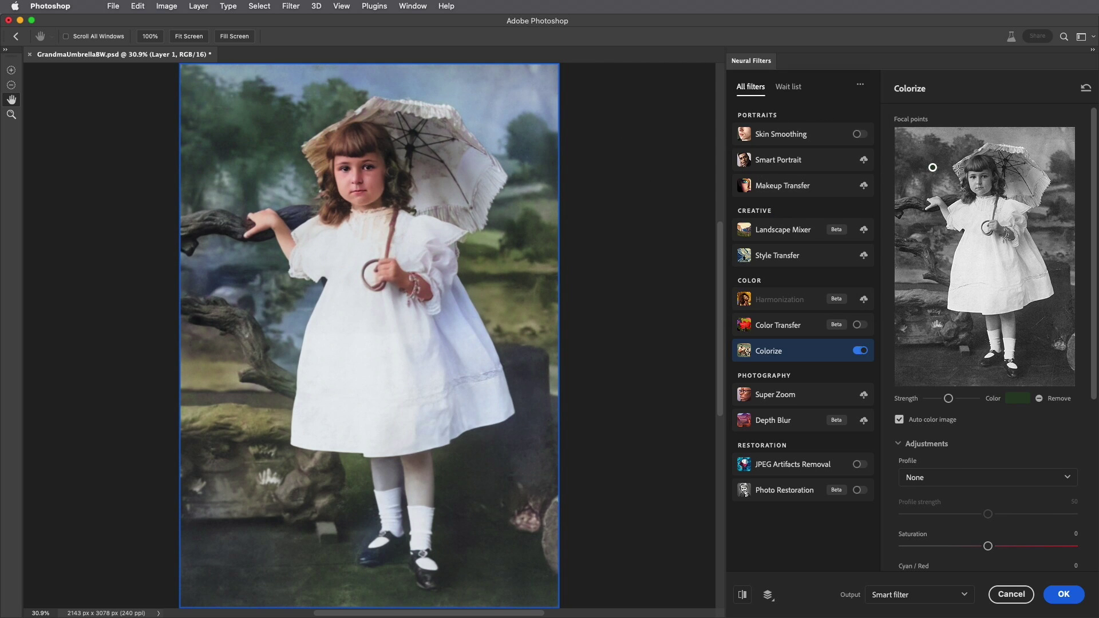
{"action": "left_click", "coordinate": [1020, 399]}
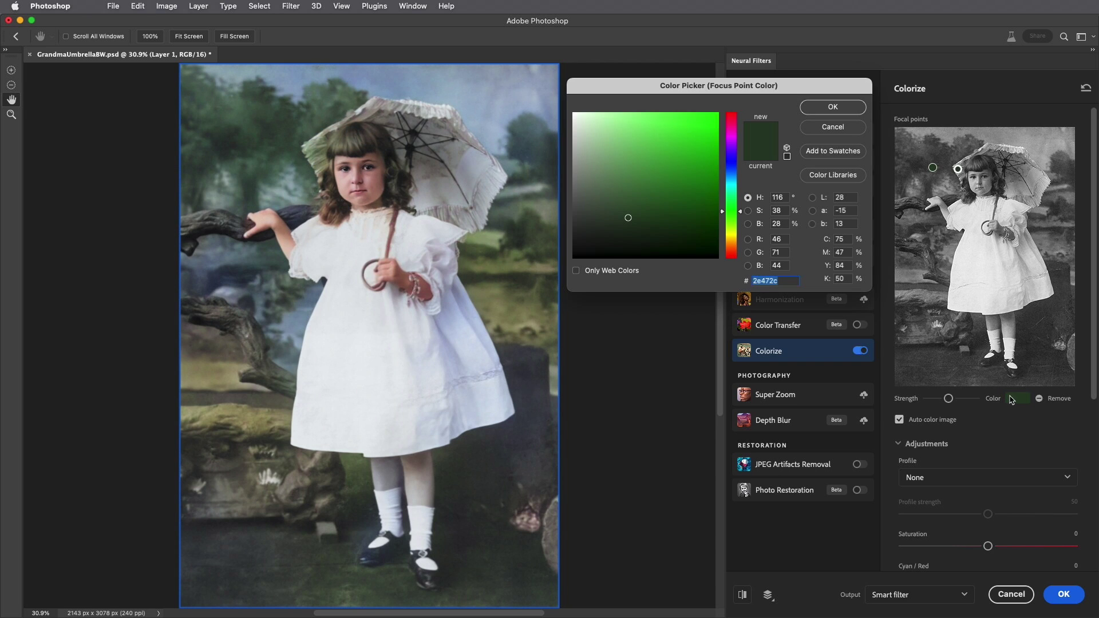
{"action": "left_click", "coordinate": [595, 226]}
{"action": "left_click_drag", "start_coordinate": [595, 226], "coordinate": [585, 229]}
{"action": "left_click_drag", "start_coordinate": [741, 211], "coordinate": [743, 246]}
{"action": "left_click", "coordinate": [833, 107]}
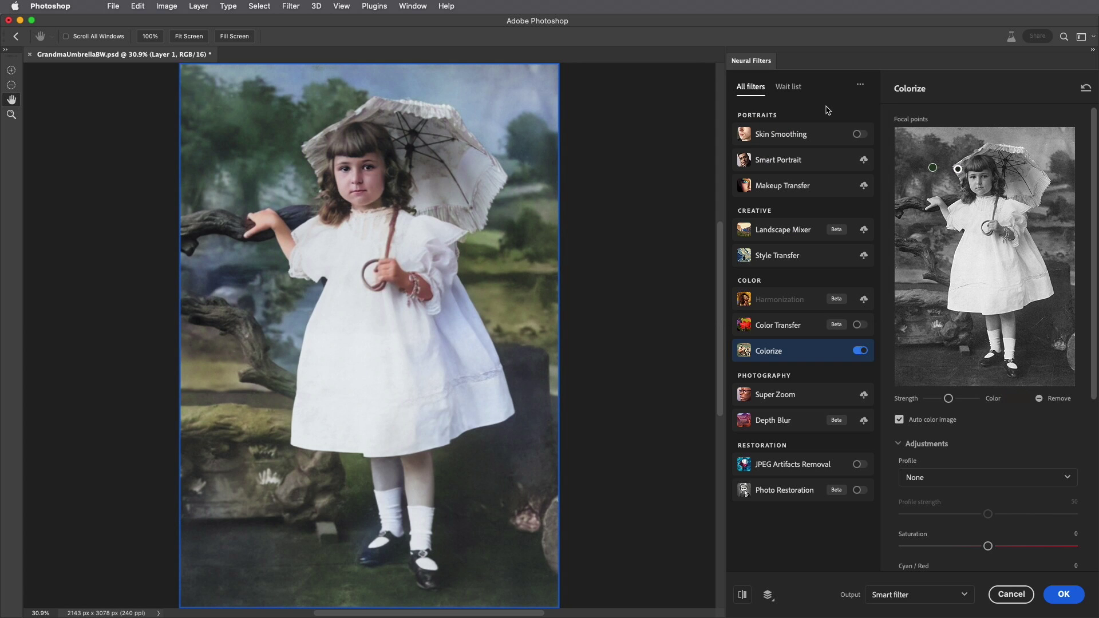
Add a focal point on the tree branch in dark brown 392d1c, and repeat it near the girl's hand and at two spots on the ground
{"action": "left_click", "coordinate": [912, 201]}
{"action": "left_click", "coordinate": [1016, 399]}
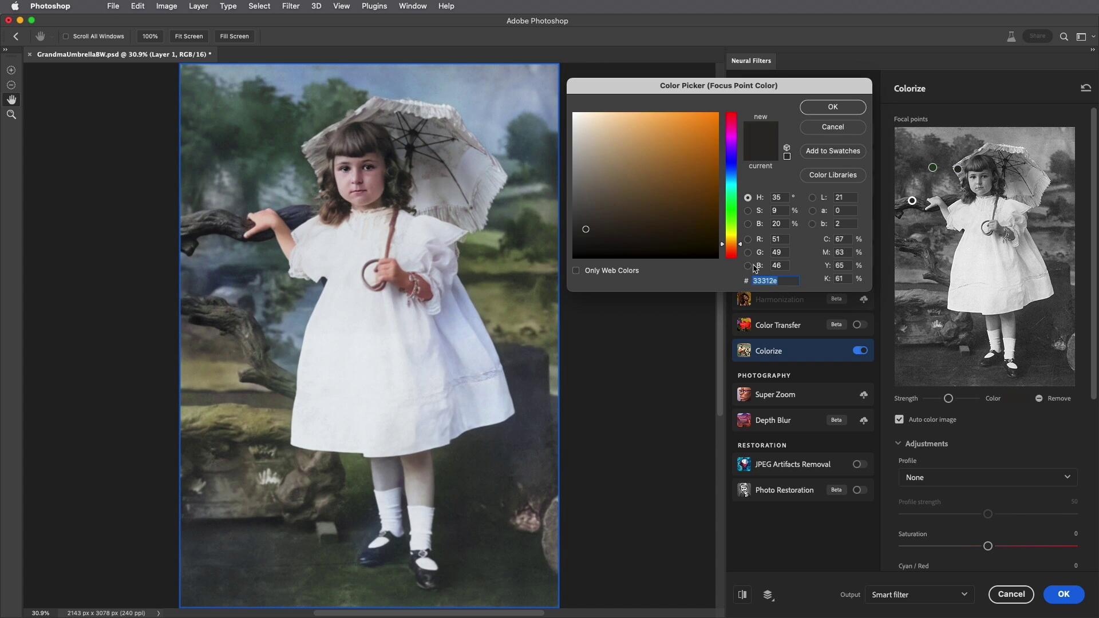
{"action": "left_click_drag", "start_coordinate": [587, 229], "coordinate": [647, 225]}
{"action": "left_click", "coordinate": [833, 107]}
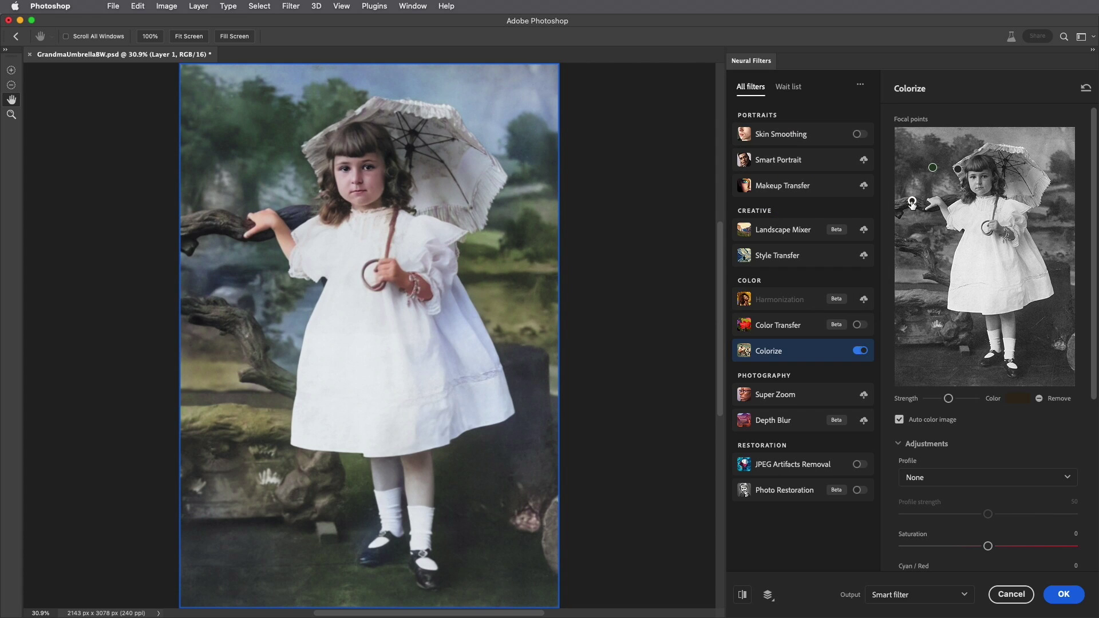
{"action": "left_click", "coordinate": [949, 200]}
{"action": "left_click", "coordinate": [956, 371]}
{"action": "left_click", "coordinate": [1047, 373]}
Add focal points on both of the girl's legs in brown 623c20 and apply Colorize as a Smart filter
{"action": "left_click", "coordinate": [995, 324]}
{"action": "left_click", "coordinate": [1018, 398]}
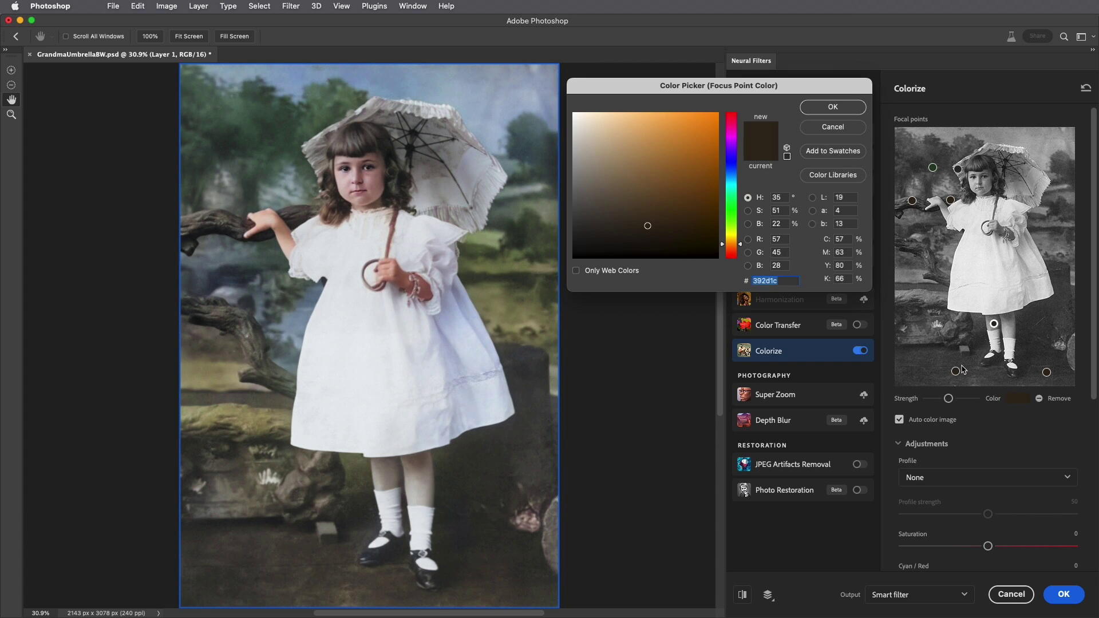
{"action": "left_click", "coordinate": [740, 248]}
{"action": "left_click", "coordinate": [672, 202]}
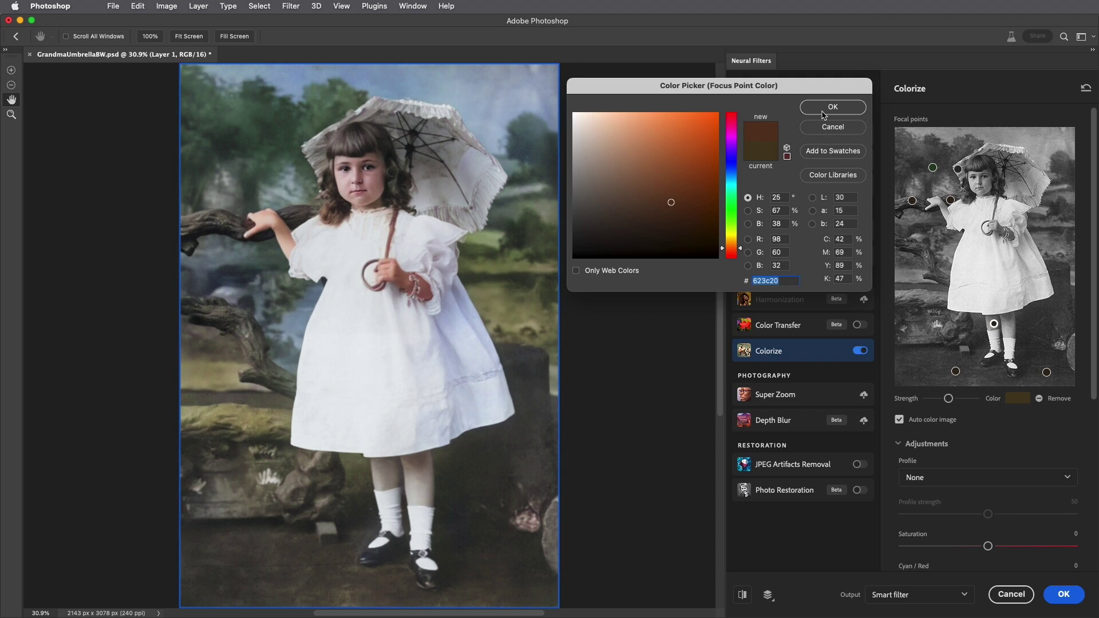
{"action": "left_click", "coordinate": [822, 109]}
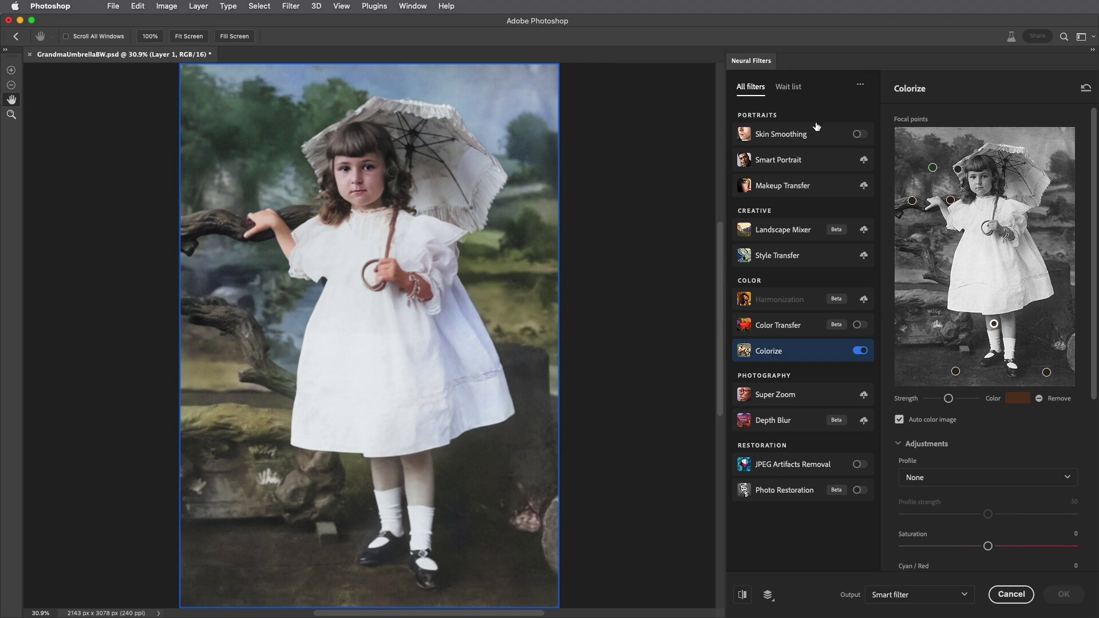
{"action": "left_click", "coordinate": [1009, 325]}
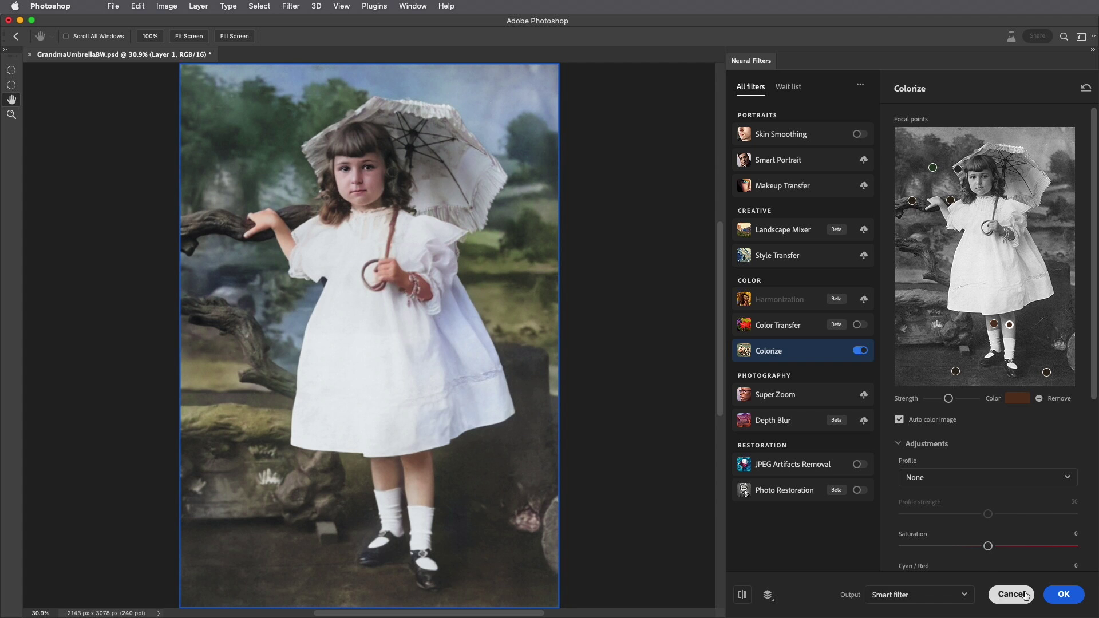
{"action": "left_click", "coordinate": [1048, 595]}
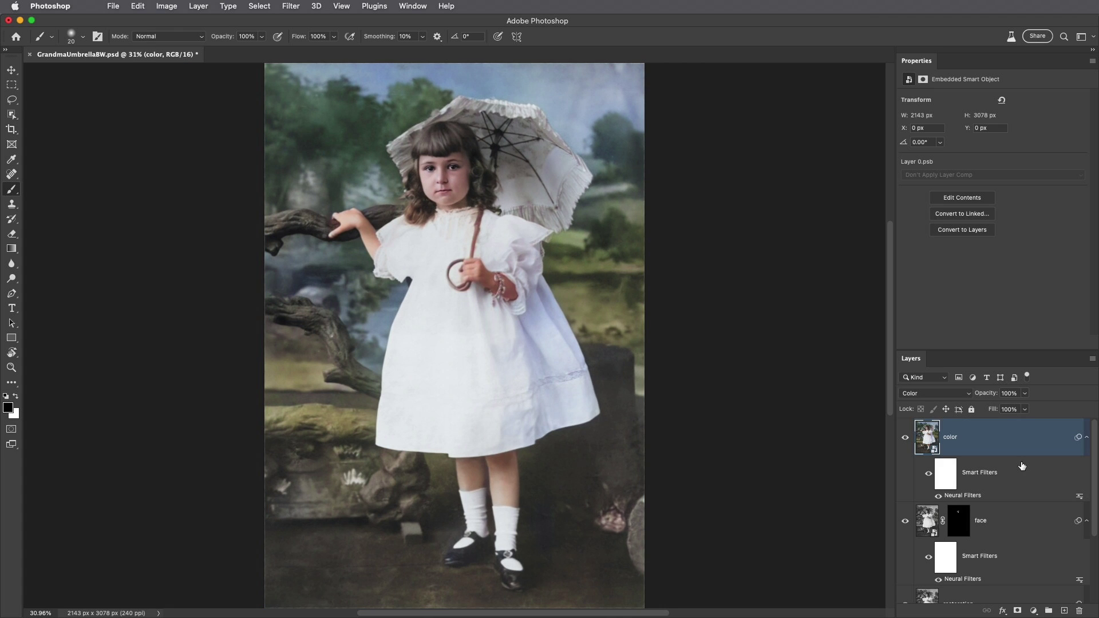
Paint black with an enlarged brush on the color layer's filter mask over the reddish patch by the rock and the girl's shoe
{"action": "left_click", "coordinate": [957, 472]}
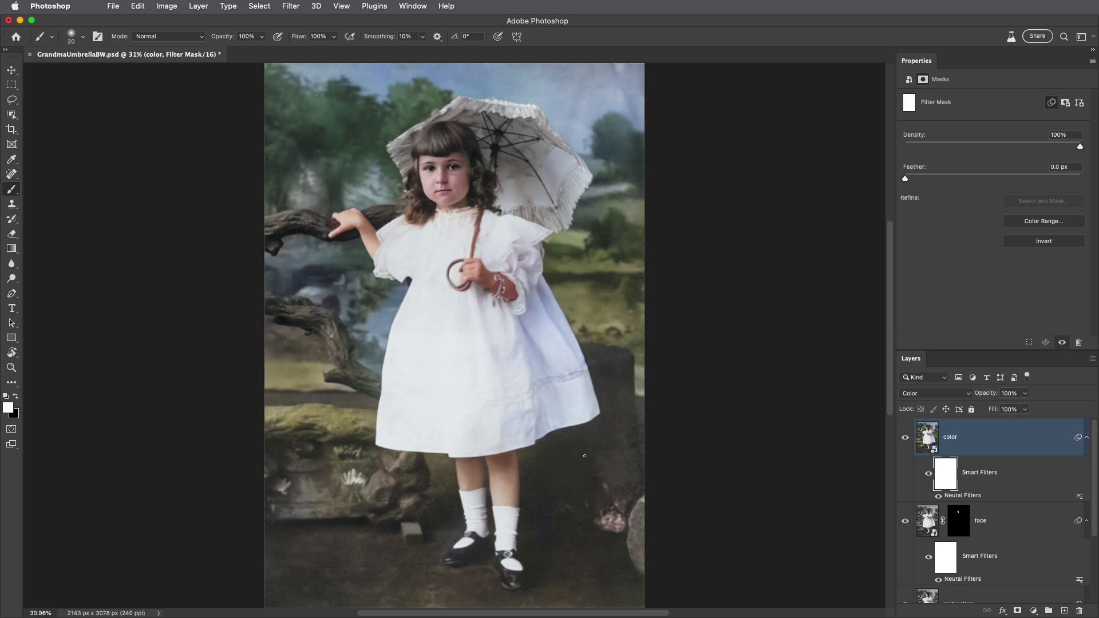
{"action": "key", "text": "x"}
{"action": "key", "text": "bracketright"}
{"action": "key", "text": "bracketright"}
{"action": "key", "text": "bracketright"}
{"action": "key", "text": "bracketright"}
{"action": "key", "text": "bracketright"}
{"action": "key", "text": "bracketright"}
{"action": "key", "text": "bracketright"}
{"action": "key", "text": "bracketright"}
{"action": "mouse_move", "coordinate": [584, 486]}
{"action": "left_mouse_down"}
{"action": "mouse_move", "coordinate": [598, 512]}
{"action": "mouse_move", "coordinate": [616, 512]}
{"action": "mouse_move", "coordinate": [606, 521]}
{"action": "left_mouse_up"}
{"action": "mouse_move", "coordinate": [465, 548]}
{"action": "left_mouse_down"}
{"action": "mouse_move", "coordinate": [475, 550]}
{"action": "mouse_move", "coordinate": [473, 535]}
{"action": "left_mouse_up"}
Draw a white rectangle shape without stroke, about 2039 × 2970 px, slightly inside the photo's edges
{"action": "key", "text": "u"}
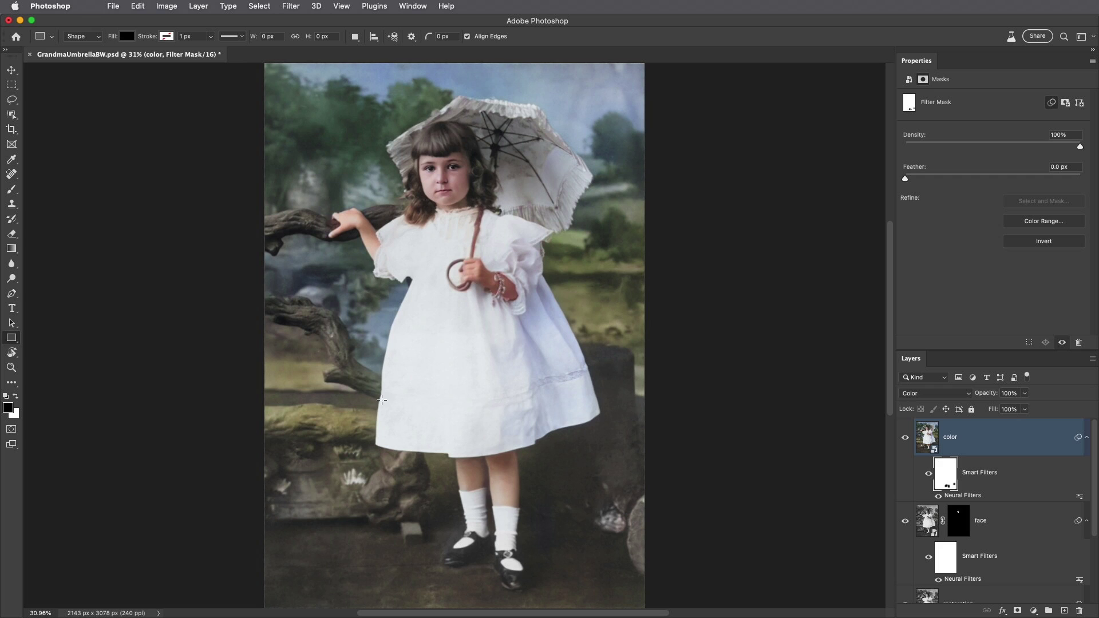
{"action": "left_click", "coordinate": [127, 37]}
{"action": "left_click", "coordinate": [65, 98]}
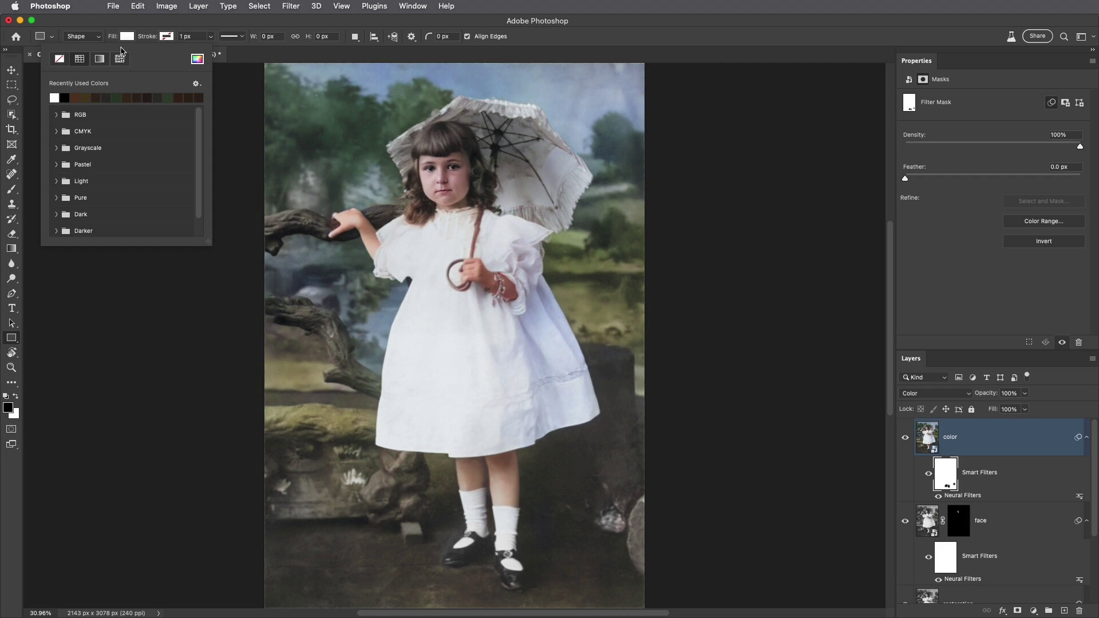
{"action": "left_click", "coordinate": [165, 36]}
{"action": "left_click_drag", "start_coordinate": [273, 71], "coordinate": [634, 598]}
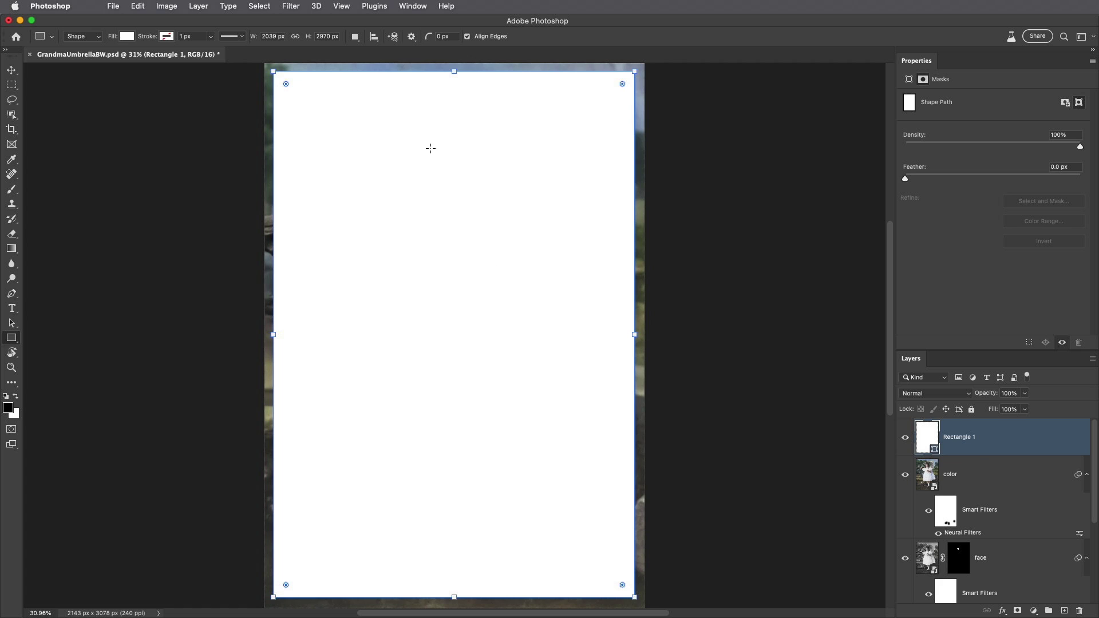
Turn the rectangle into a white border using Subtract Front Shape, with rounded inner corners and a 3.7 px feather
{"action": "left_click", "coordinate": [355, 37]}
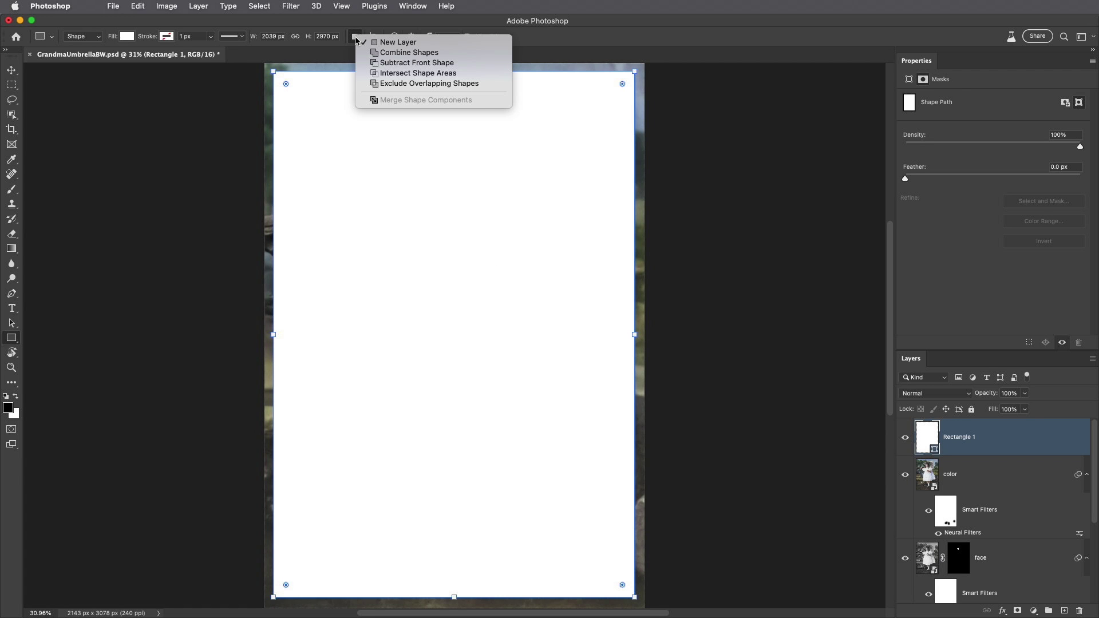
{"action": "left_click", "coordinate": [405, 63]}
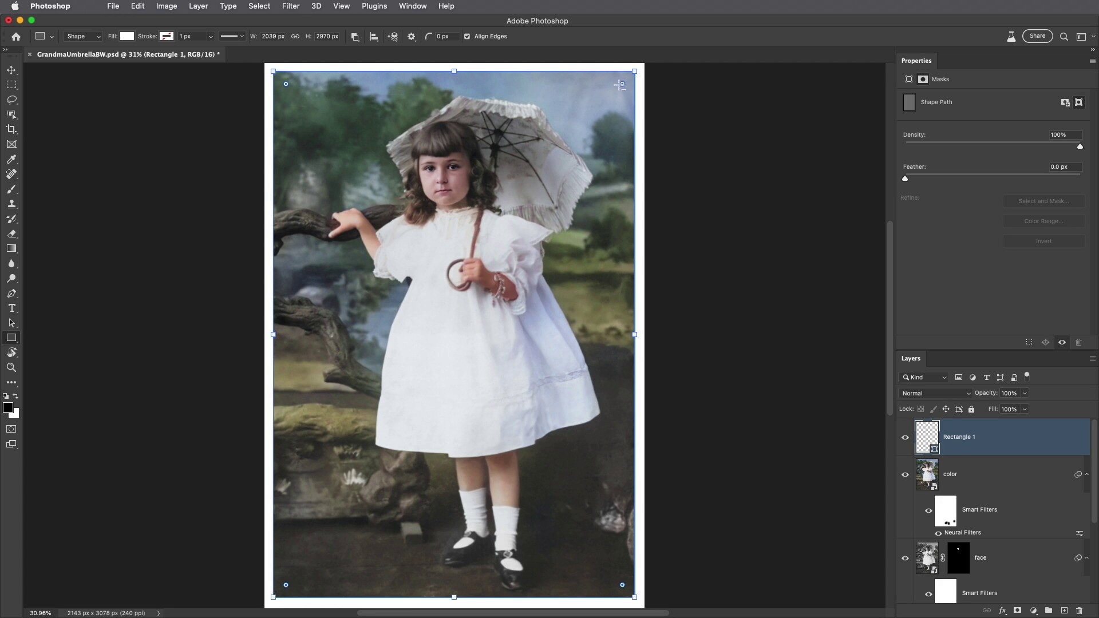
{"action": "left_click_drag", "start_coordinate": [623, 84], "coordinate": [617, 97]}
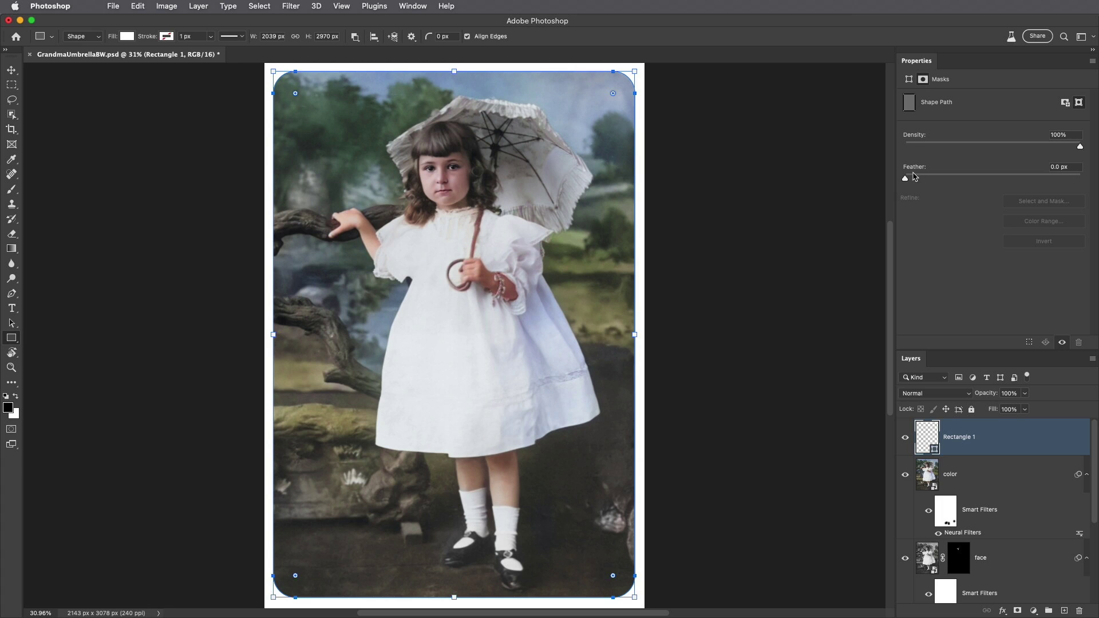
{"action": "left_click_drag", "start_coordinate": [905, 179], "coordinate": [943, 174]}
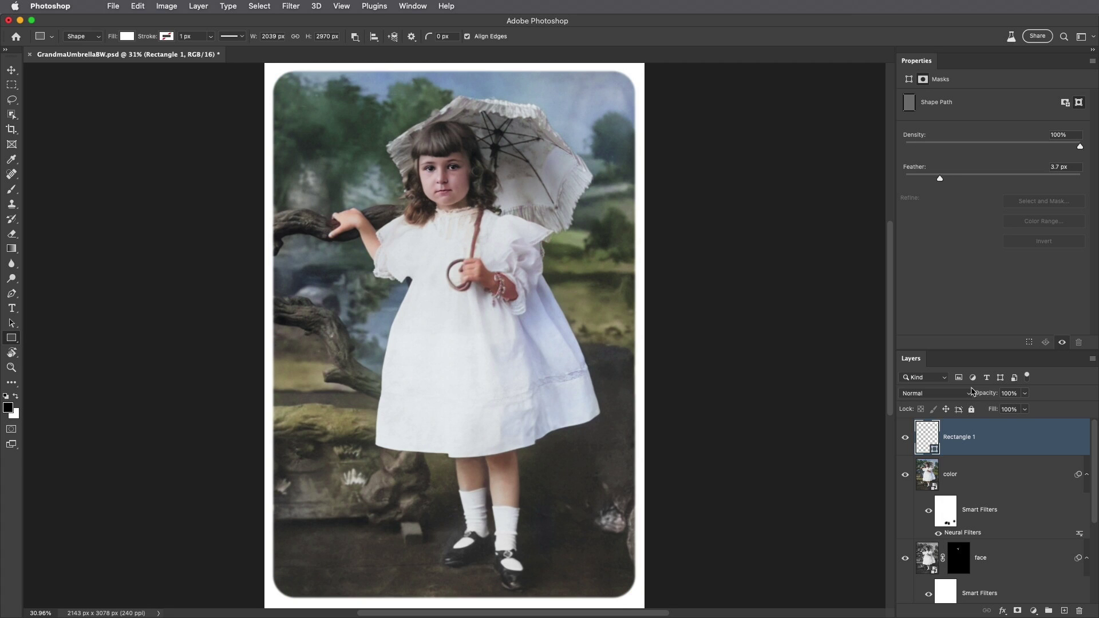
Compare the finished photo with the original layer shown alone, leaving all layers visible
{"action": "scroll", "coordinate": [975, 447], "scroll_direction": "down", "scroll_amount": 5}
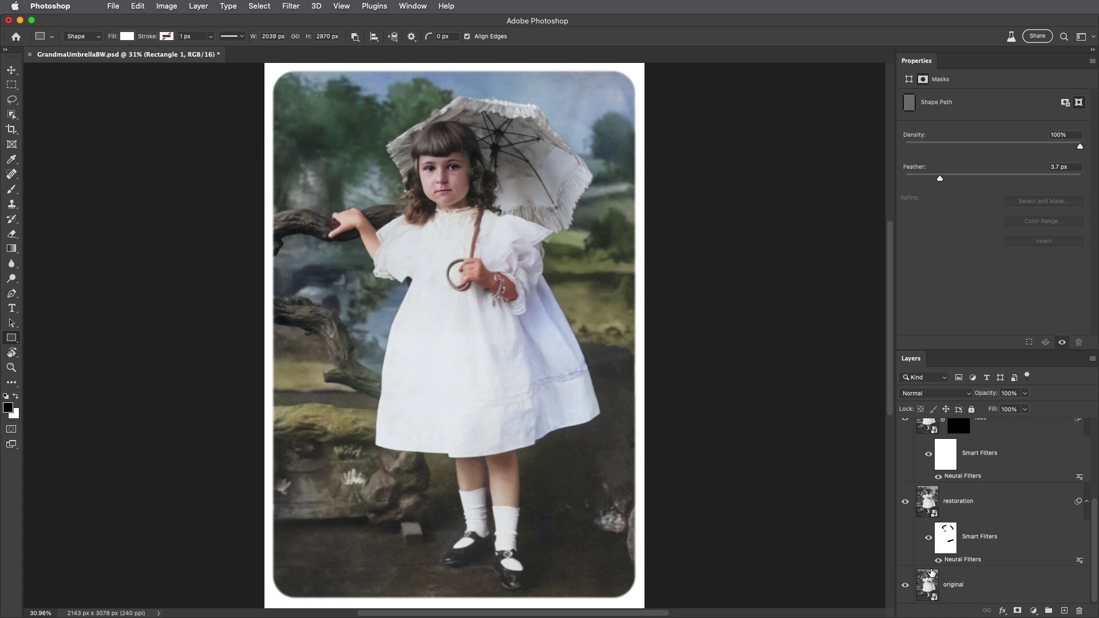
{"action": "left_click", "coordinate": [905, 587], "text": "alt"}
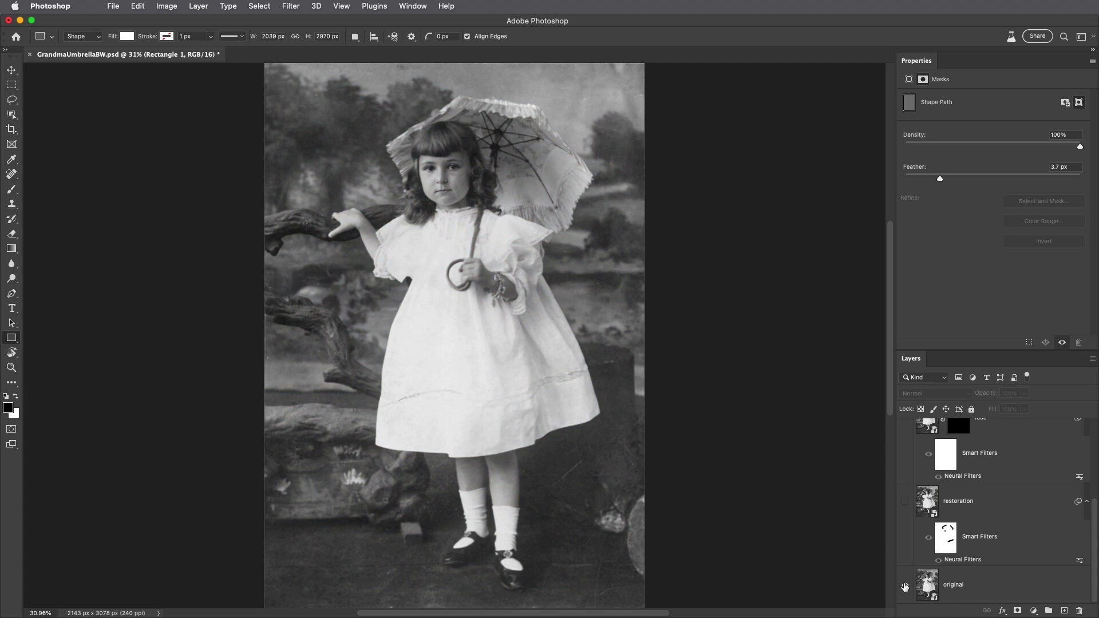
{"action": "left_click", "coordinate": [905, 587], "text": "alt"}
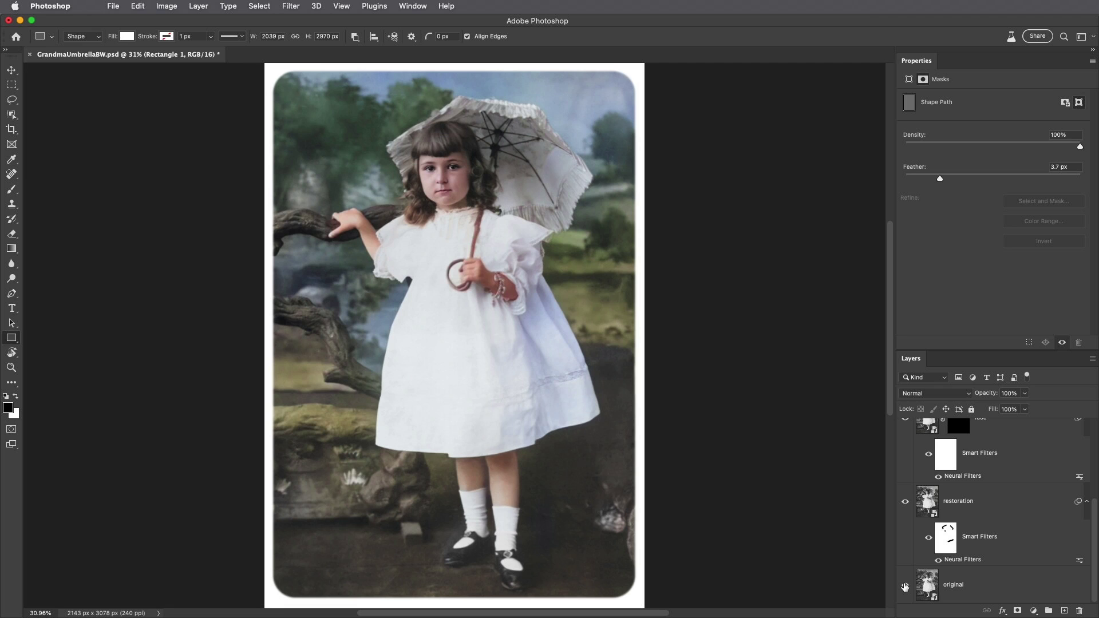